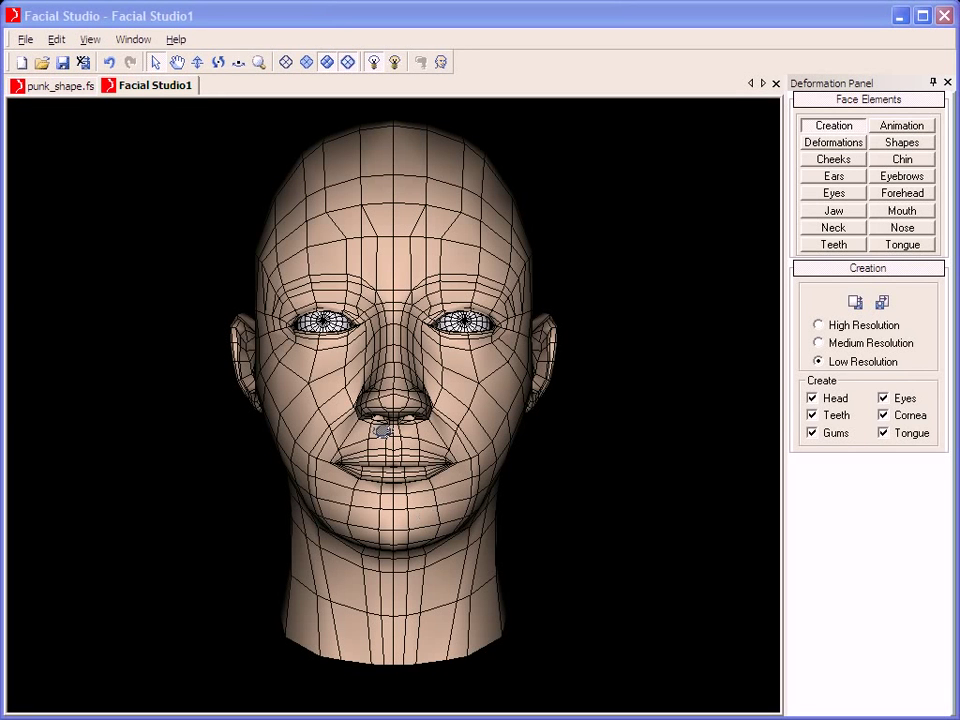
- Inspect the head from several angles, cycling mesh resolution medium, high, then back to low
{"action": "mouse_move", "coordinate": [381, 422]}
{"action": "left_mouse_down"}
{"action": "mouse_move", "coordinate": [495, 491]}
{"action": "mouse_move", "coordinate": [458, 499]}
{"action": "mouse_move", "coordinate": [330, 421]}
{"action": "mouse_move", "coordinate": [389, 439]}
{"action": "left_mouse_up"}
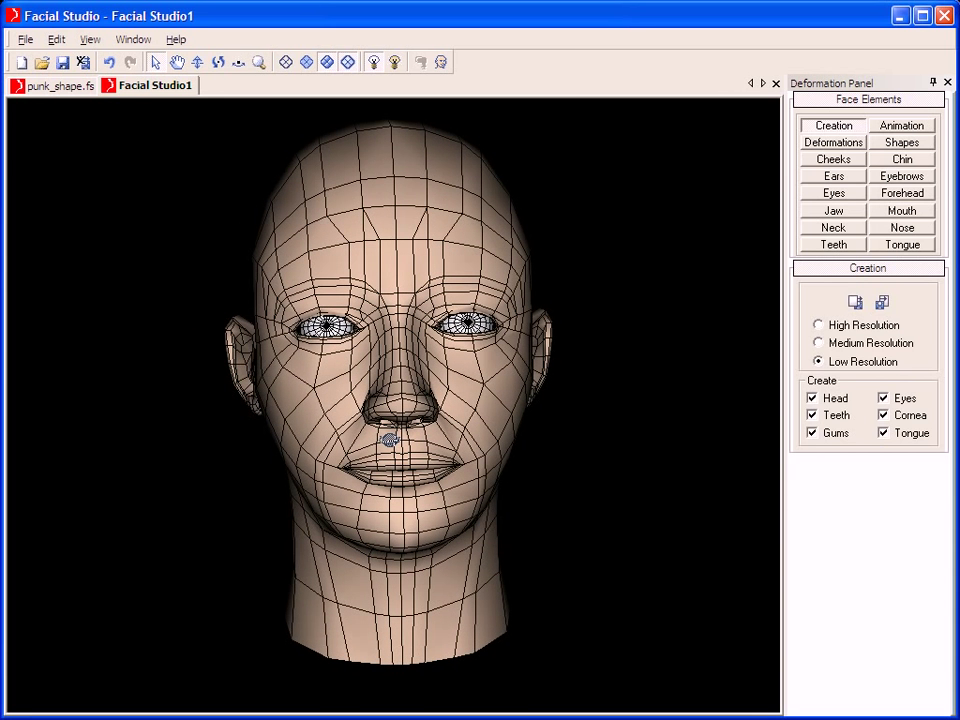
{"action": "left_click_drag", "start_coordinate": [389, 440], "coordinate": [436, 428]}
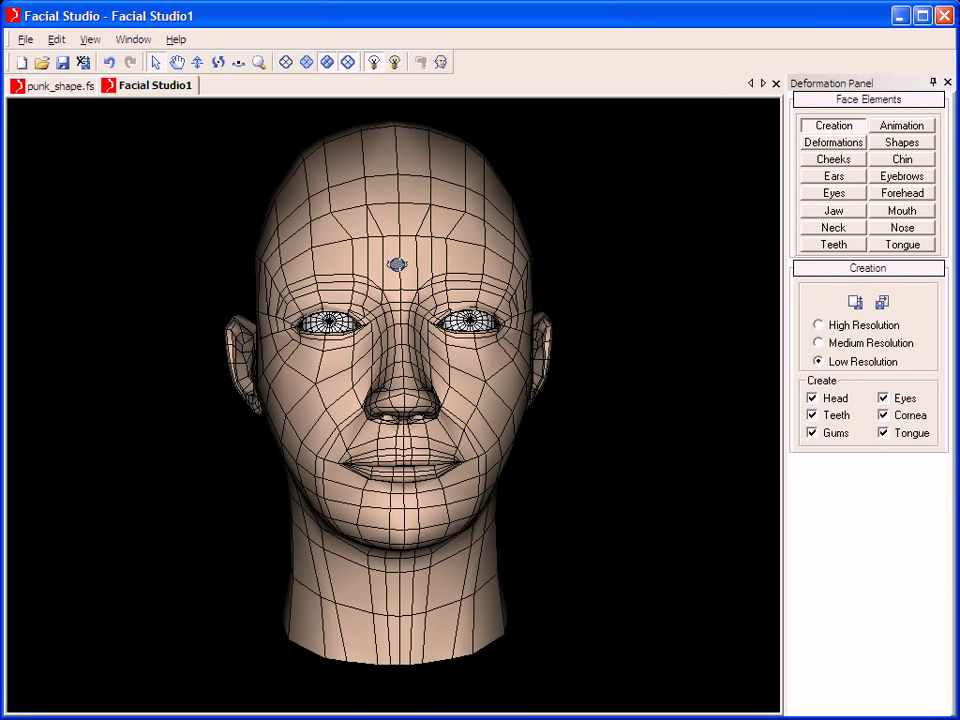
{"action": "left_click", "coordinate": [831, 343]}
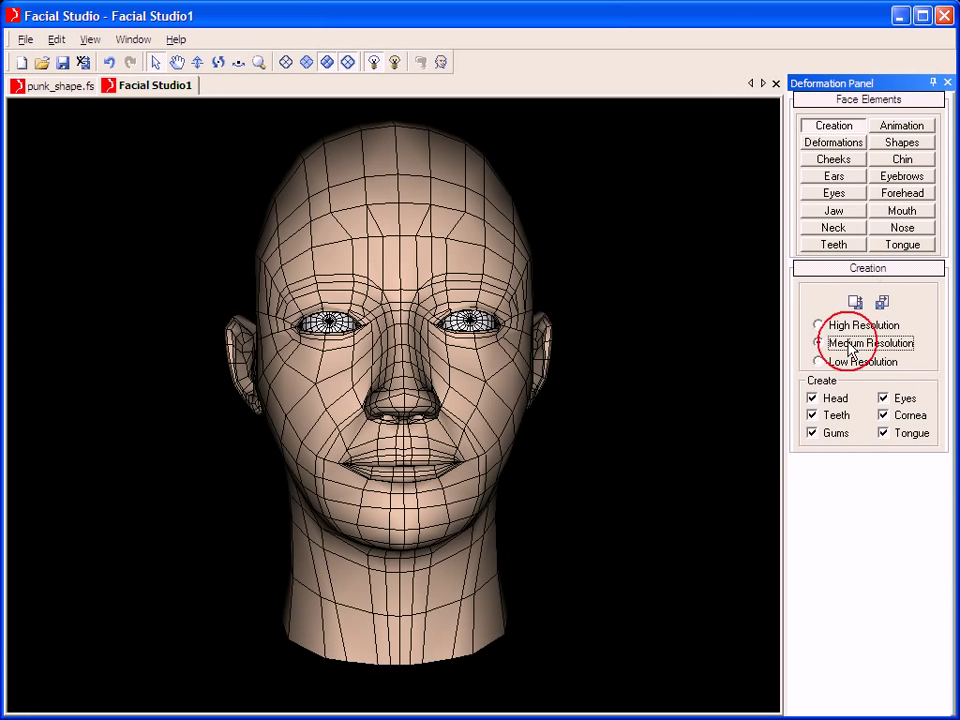
{"action": "left_click", "coordinate": [814, 326]}
{"action": "left_click", "coordinate": [830, 366]}
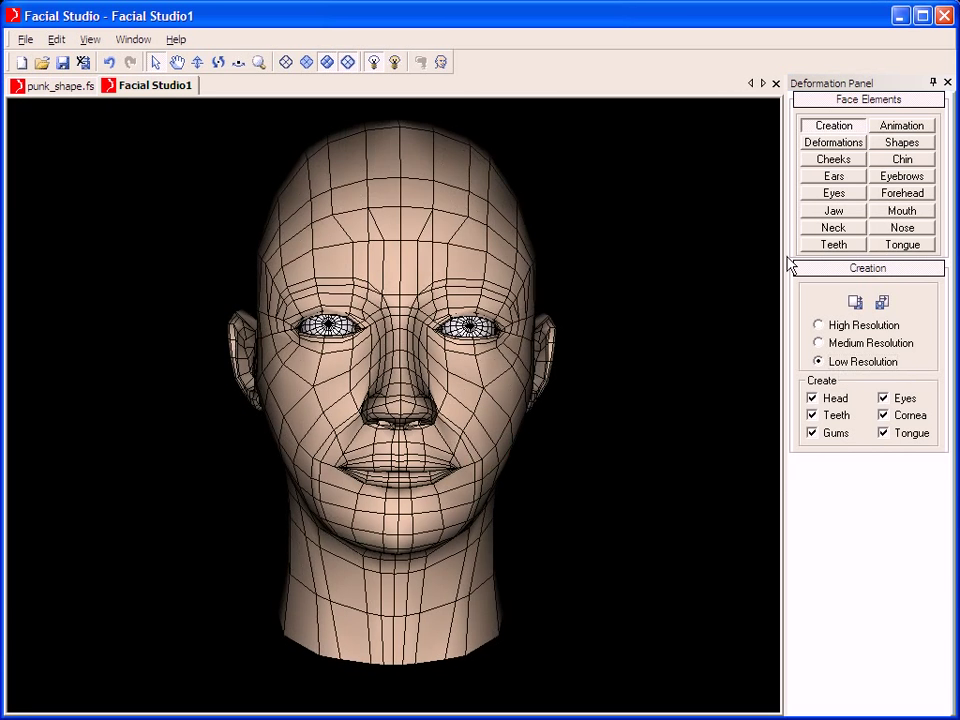
{"action": "left_click", "coordinate": [442, 63]}
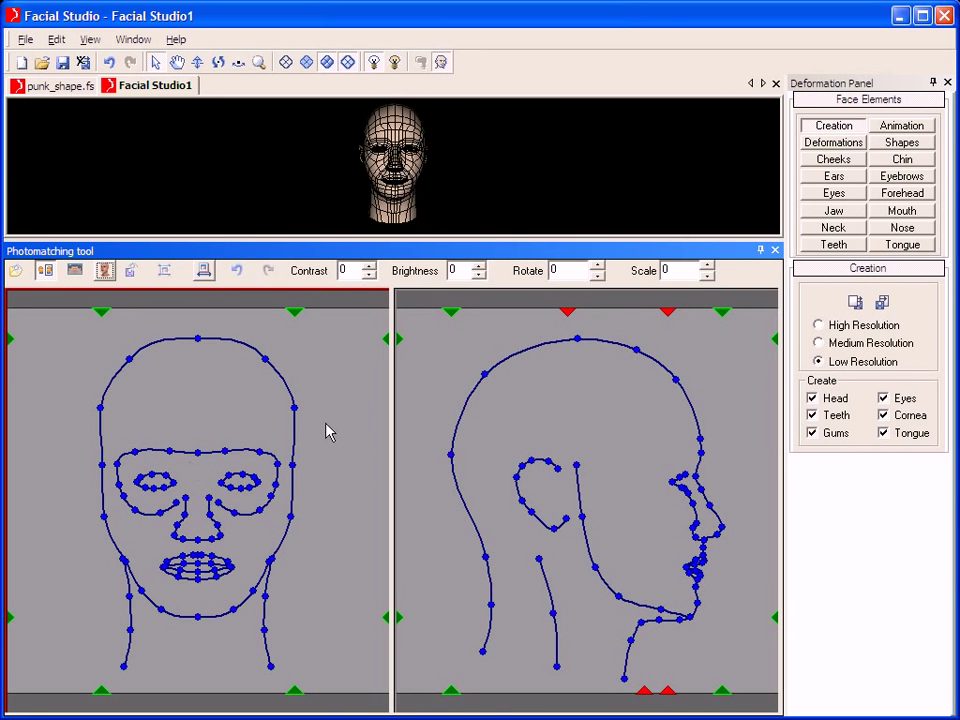
{"action": "left_click", "coordinate": [775, 251]}
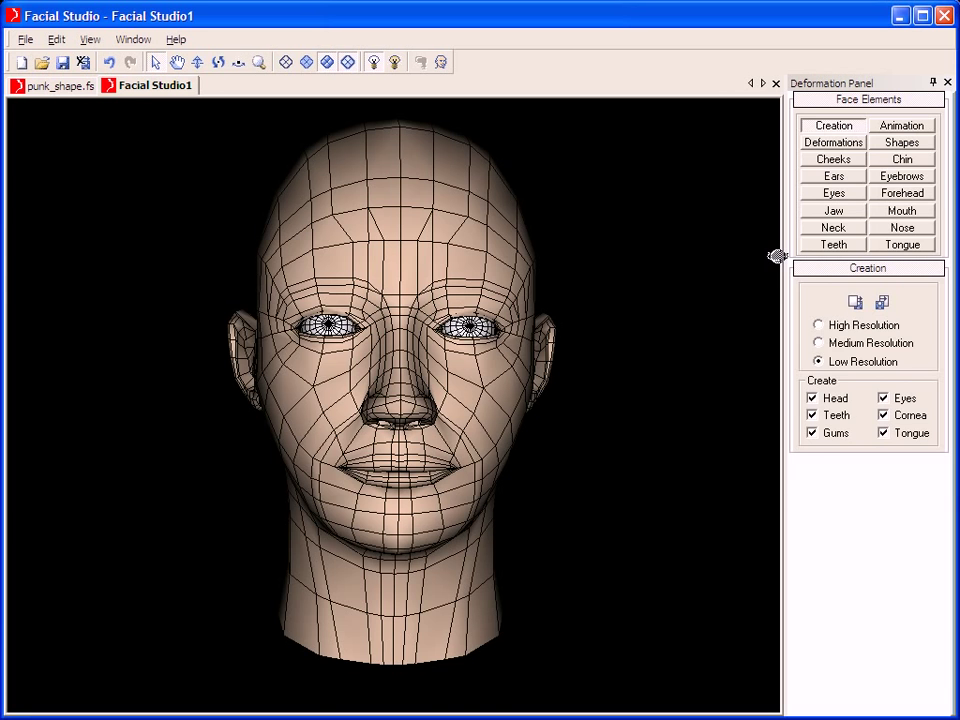
- Set the head shape to Male 55 and African 100
{"action": "left_click_drag", "start_coordinate": [777, 256], "coordinate": [643, 195]}
{"action": "left_click", "coordinate": [902, 142]}
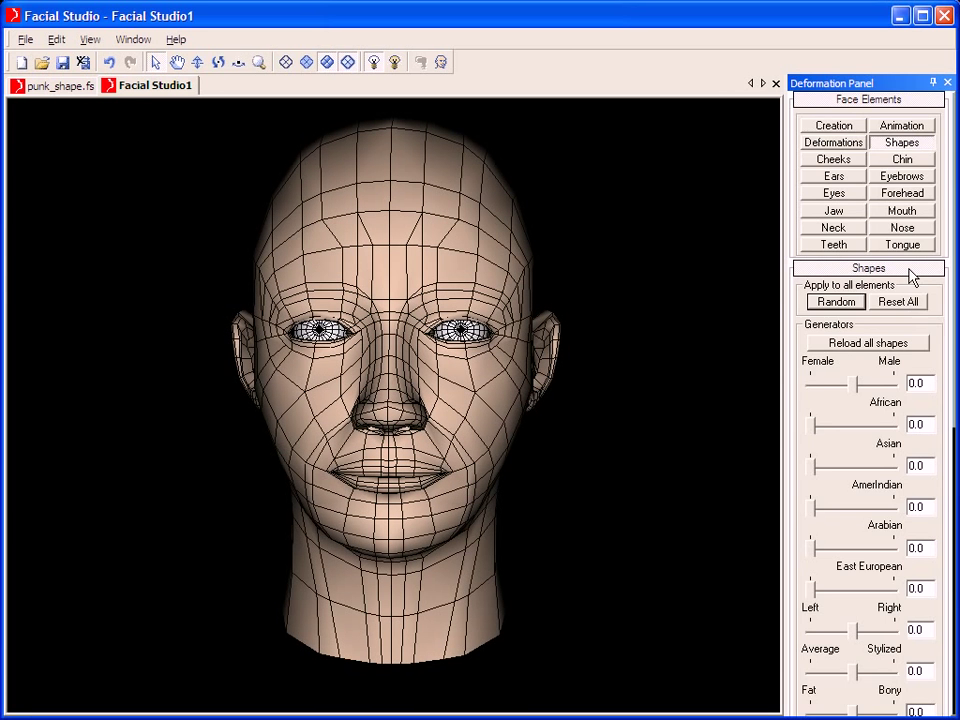
{"action": "scroll", "coordinate": [915, 220], "scroll_direction": "down", "scroll_amount": 5}
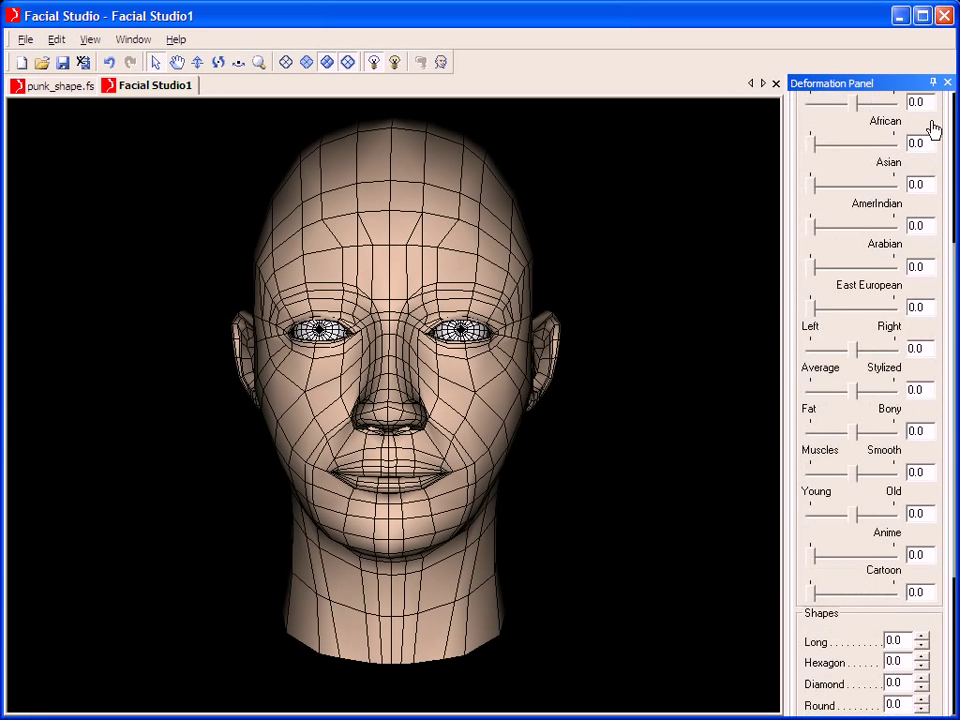
{"action": "scroll", "coordinate": [930, 160], "scroll_direction": "up", "scroll_amount": 2}
{"action": "left_click", "coordinate": [858, 150]}
{"action": "left_click", "coordinate": [876, 142]}
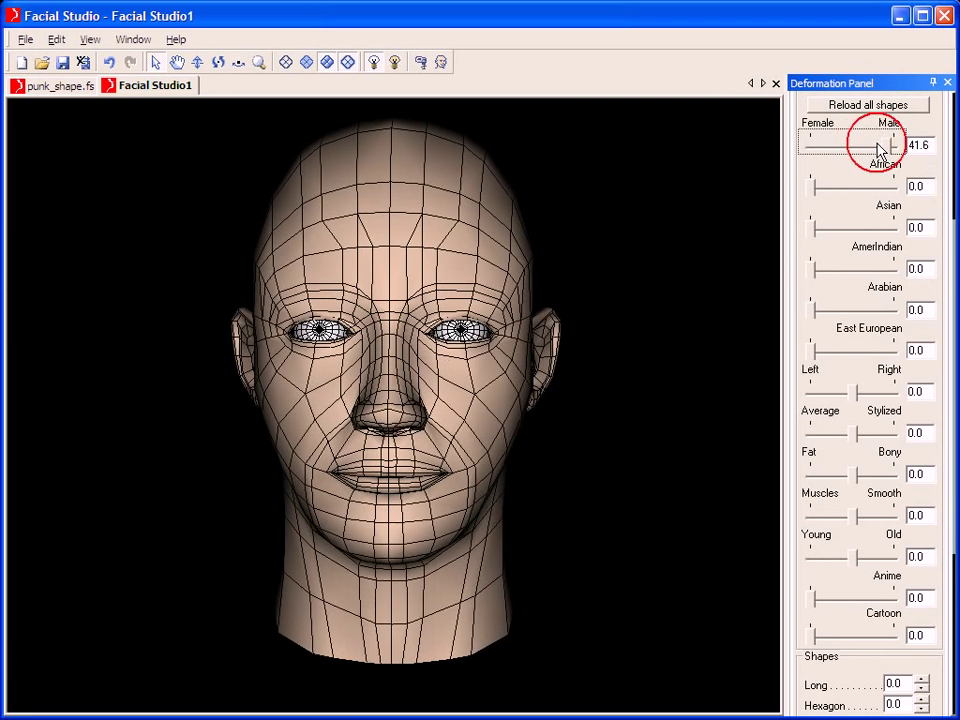
{"action": "mouse_move", "coordinate": [874, 152]}
{"action": "left_mouse_down"}
{"action": "mouse_move", "coordinate": [881, 146]}
{"action": "mouse_move", "coordinate": [848, 160]}
{"action": "mouse_move", "coordinate": [875, 148]}
{"action": "left_mouse_up"}
{"action": "left_click_drag", "start_coordinate": [816, 190], "coordinate": [888, 200]}
- Blend in Asian 83.1 and AmerIndian 56.2, and skew Left/Right to -28.8
{"action": "left_click_drag", "start_coordinate": [300, 425], "coordinate": [315, 465]}
{"action": "left_click_drag", "start_coordinate": [815, 228], "coordinate": [883, 232]}
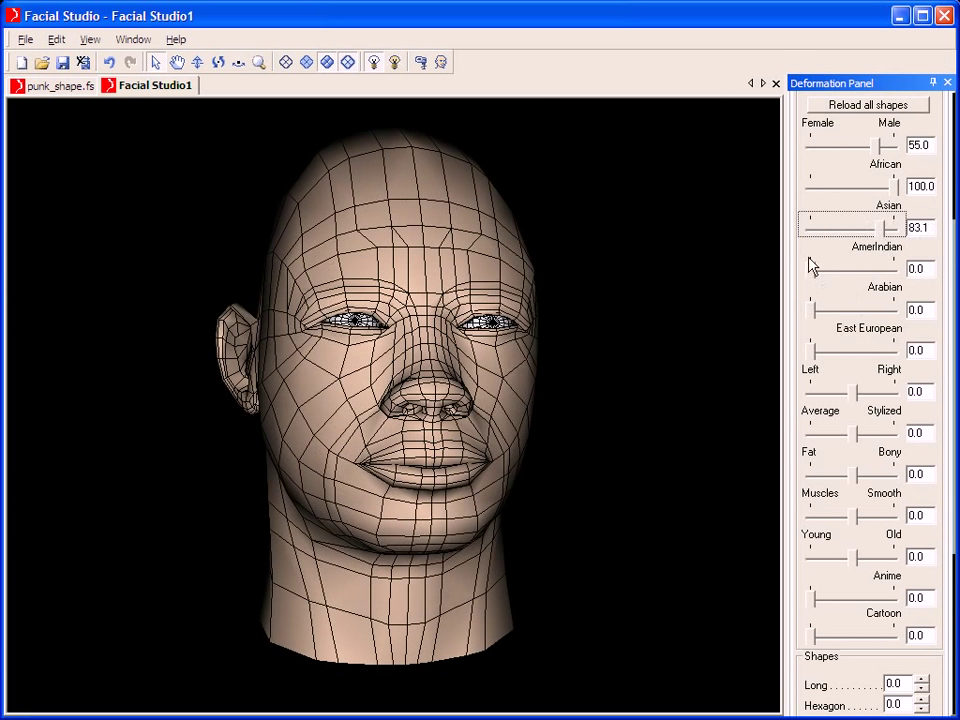
{"action": "left_click_drag", "start_coordinate": [815, 269], "coordinate": [859, 269]}
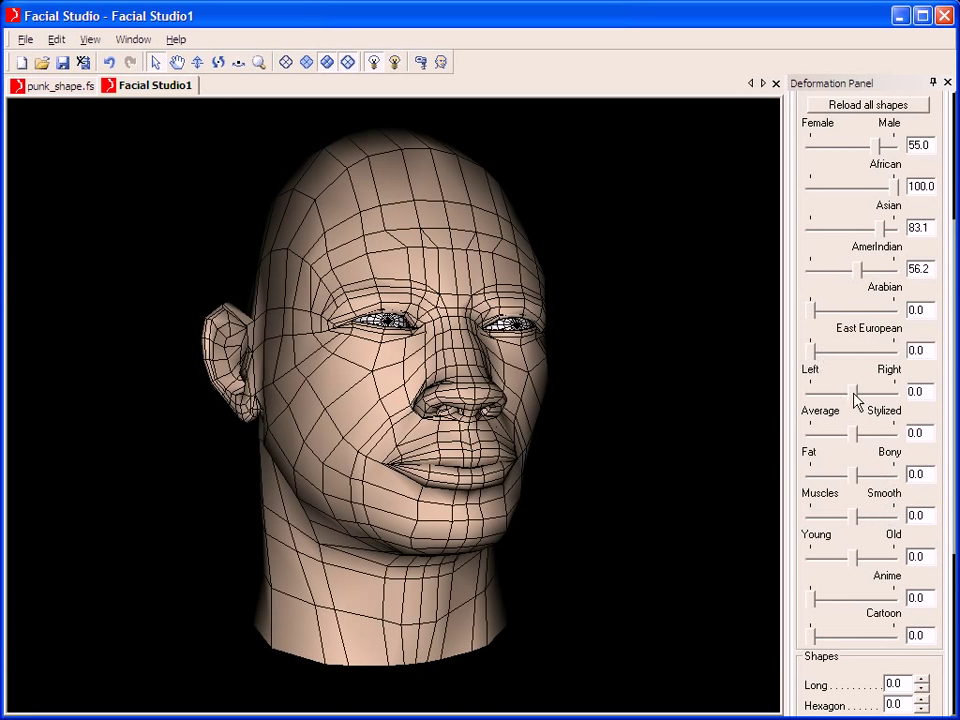
{"action": "left_click_drag", "start_coordinate": [857, 400], "coordinate": [845, 405]}
{"action": "left_click_drag", "start_coordinate": [545, 439], "coordinate": [509, 440]}
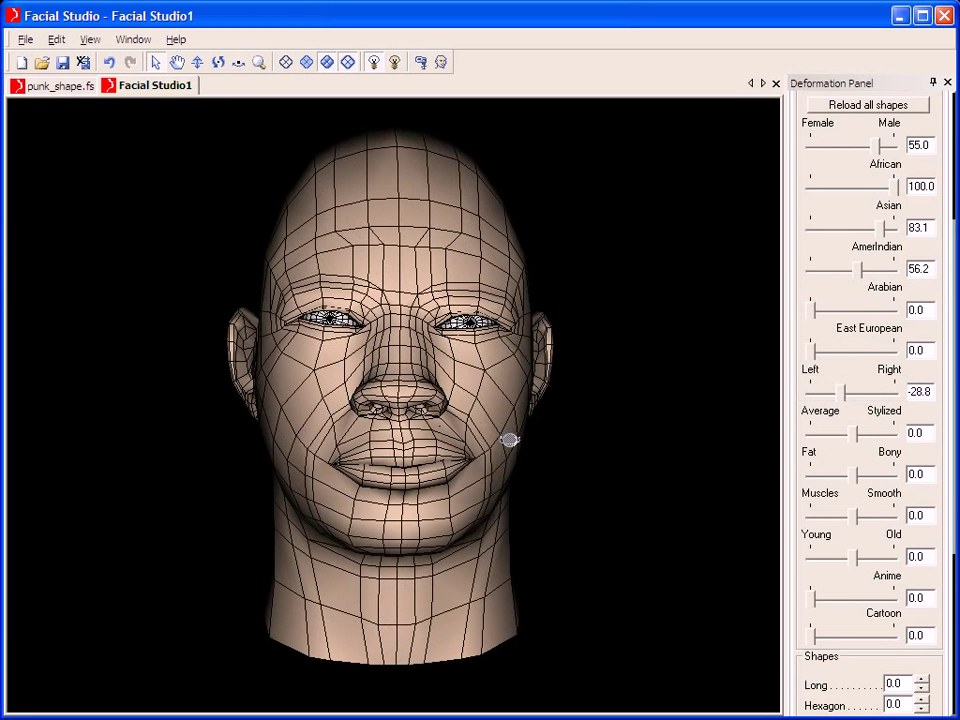
{"action": "scroll", "coordinate": [922, 250], "scroll_direction": "up", "scroll_amount": 5}
- Spread the eyes to Separation 16 and adjust their rotation
{"action": "left_click", "coordinate": [834, 193]}
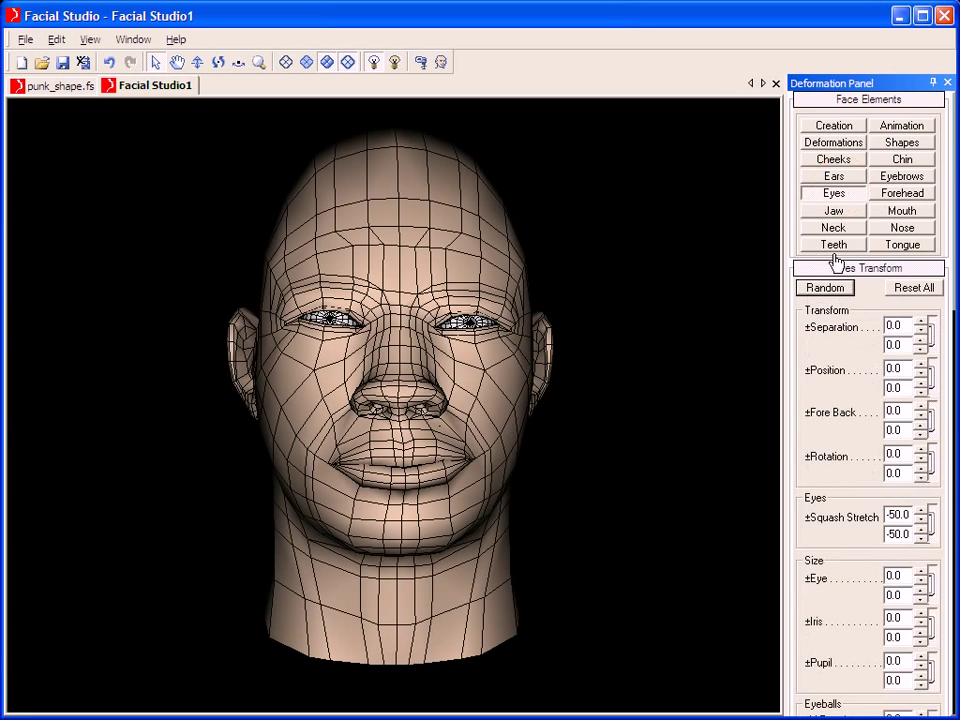
{"action": "left_click_drag", "start_coordinate": [921, 324], "coordinate": [930, 282]}
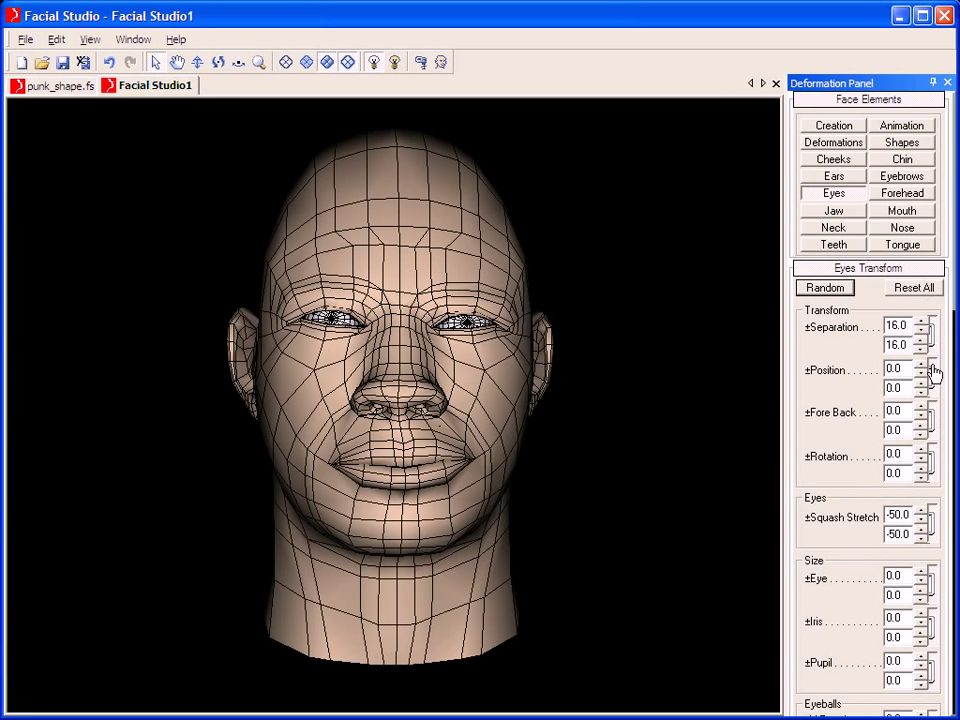
{"action": "left_click_drag", "start_coordinate": [927, 452], "coordinate": [940, 505]}
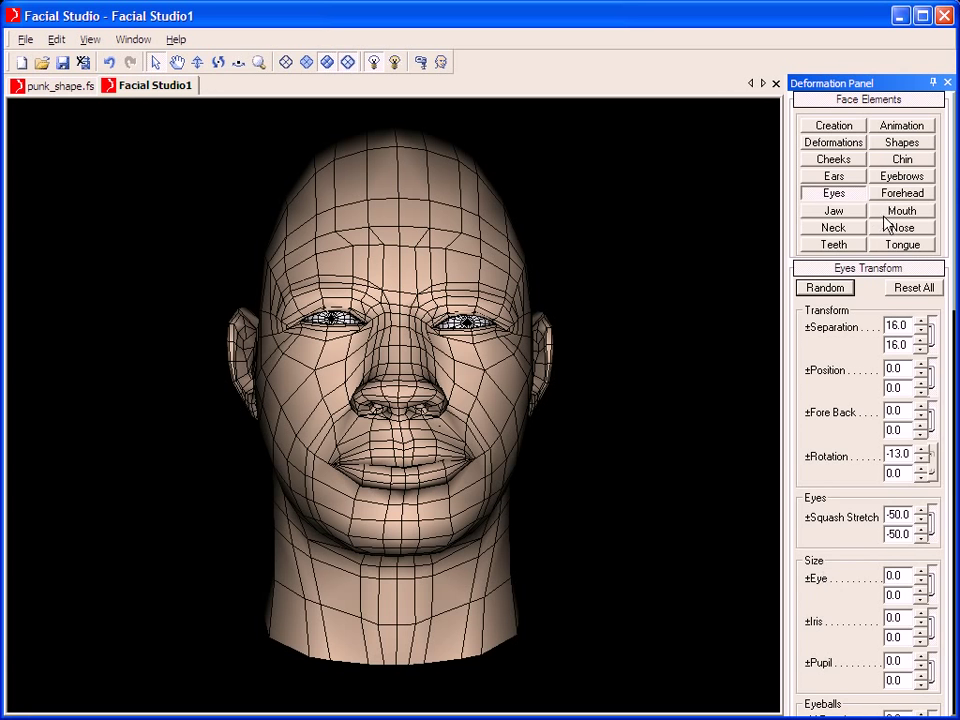
- Widen the neck trapezius to 39, then start a new head document, Facial Studio2
{"action": "left_click", "coordinate": [833, 227]}
{"action": "left_click_drag", "start_coordinate": [922, 522], "coordinate": [891, 401]}
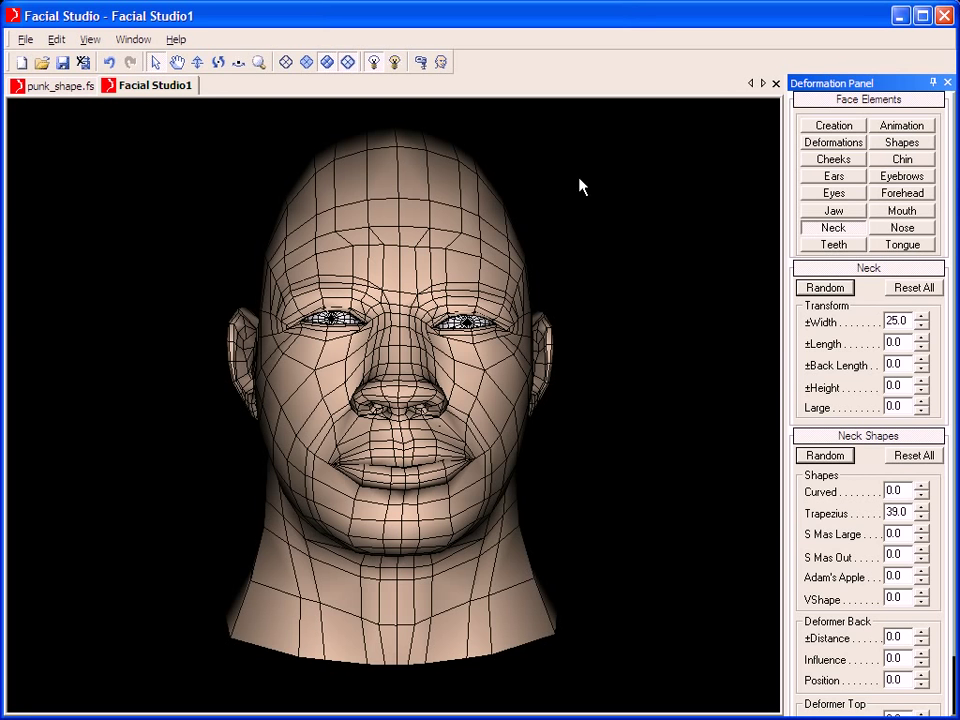
{"action": "left_click", "coordinate": [19, 64]}
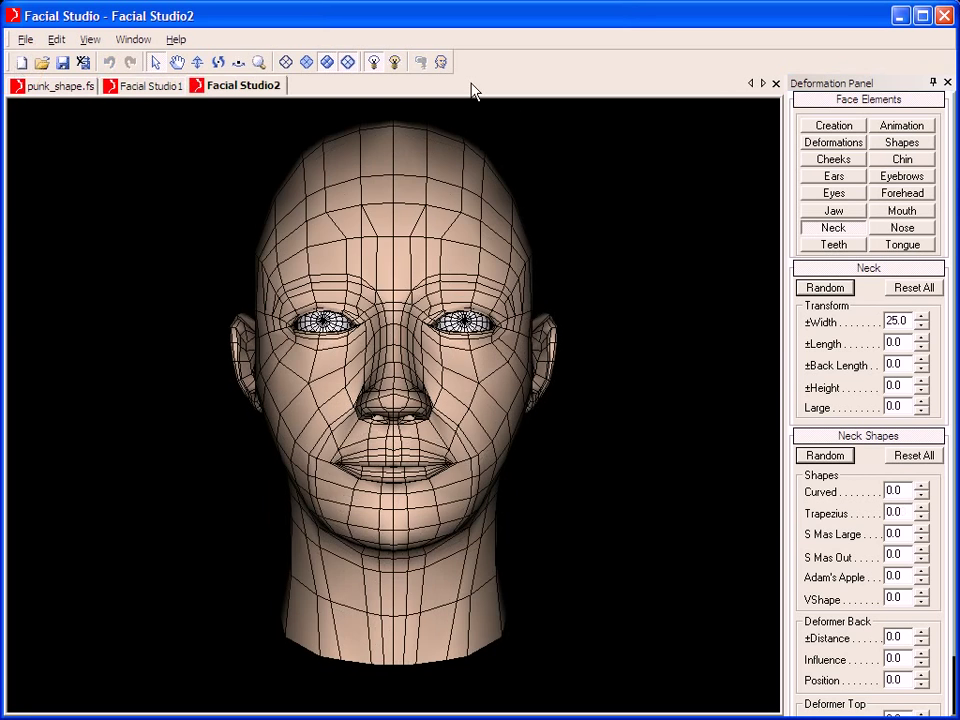
- Load Punk_Front.jpg and Punk_Side.jpg as the front and side photomatching references
{"action": "left_click", "coordinate": [441, 62]}
{"action": "left_click", "coordinate": [18, 271]}
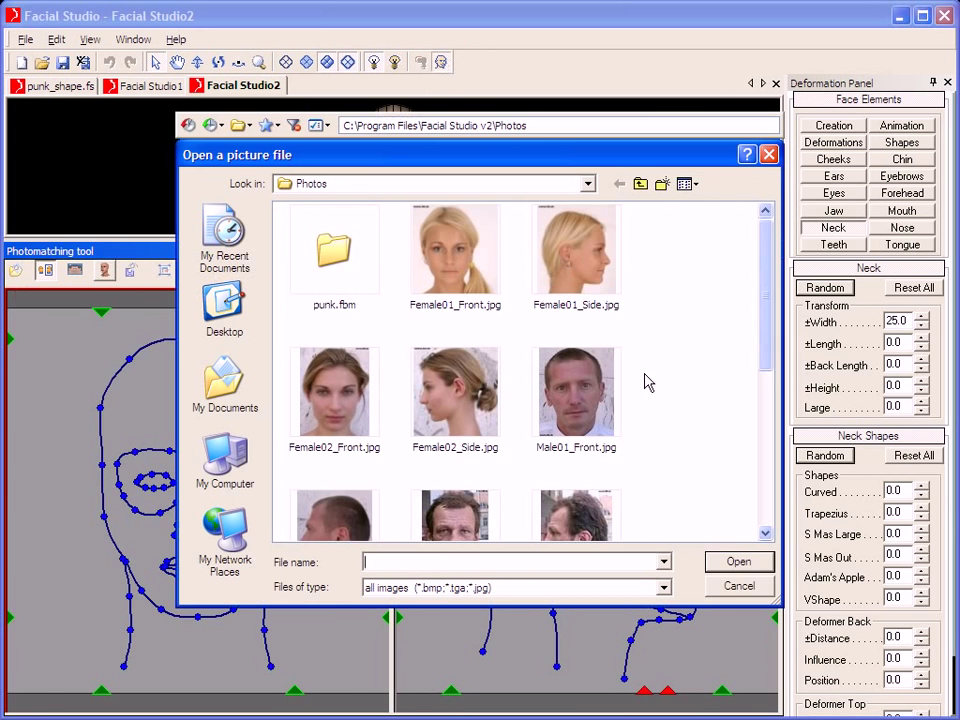
{"action": "scroll", "coordinate": [650, 390], "scroll_direction": "down", "scroll_amount": 5}
{"action": "double_click", "coordinate": [560, 345]}
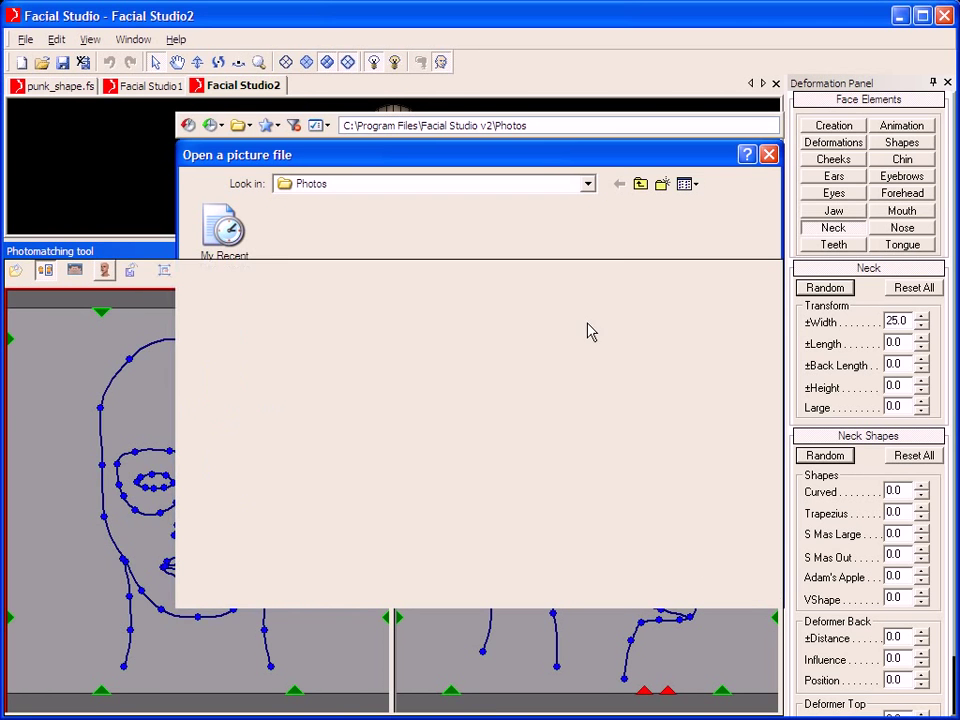
{"action": "left_click", "coordinate": [38, 274]}
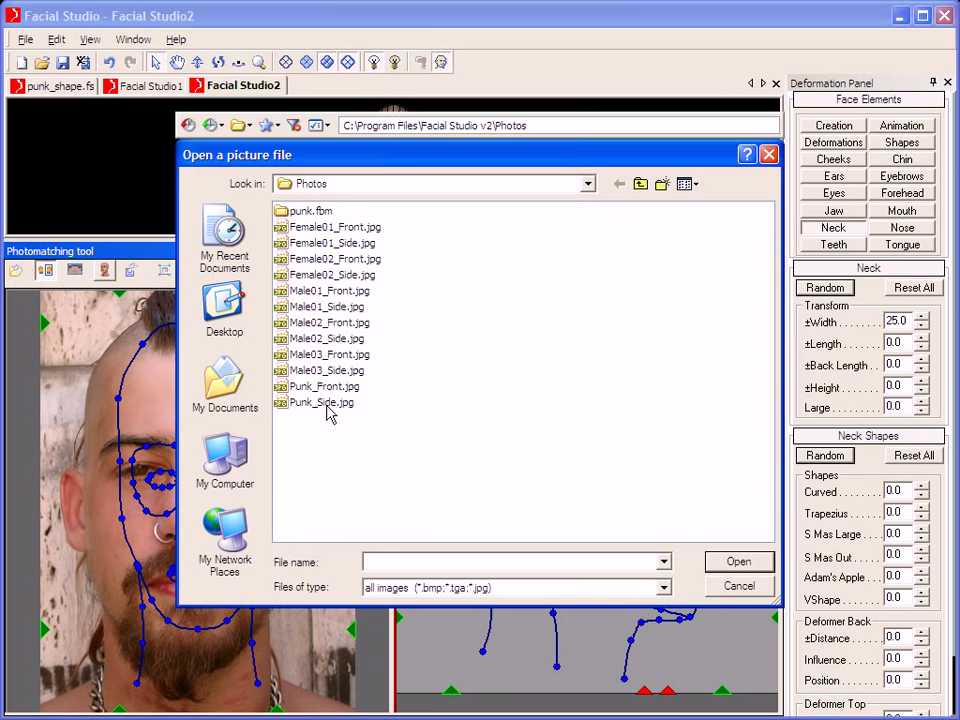
{"action": "double_click", "coordinate": [322, 404]}
{"action": "left_click_drag", "start_coordinate": [750, 630], "coordinate": [751, 586]}
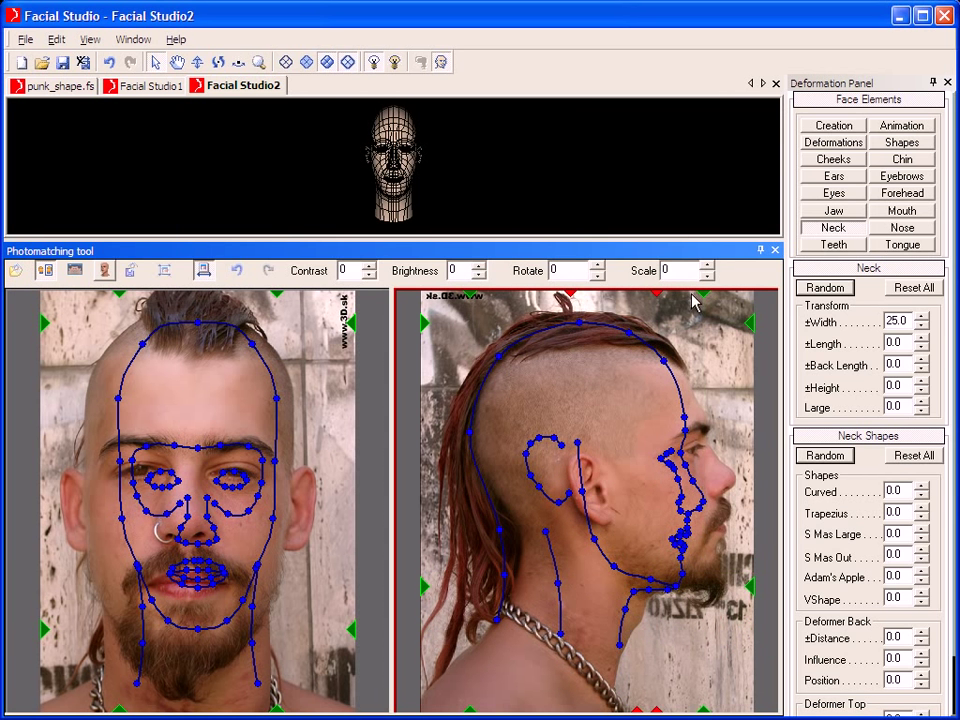
- Drag the green guides to widen the front outline, extend the profile, and stretch to the jaw
{"action": "mouse_move", "coordinate": [706, 293]}
{"action": "left_mouse_down"}
{"action": "mouse_move", "coordinate": [728, 300]}
{"action": "mouse_move", "coordinate": [722, 294]}
{"action": "left_mouse_up"}
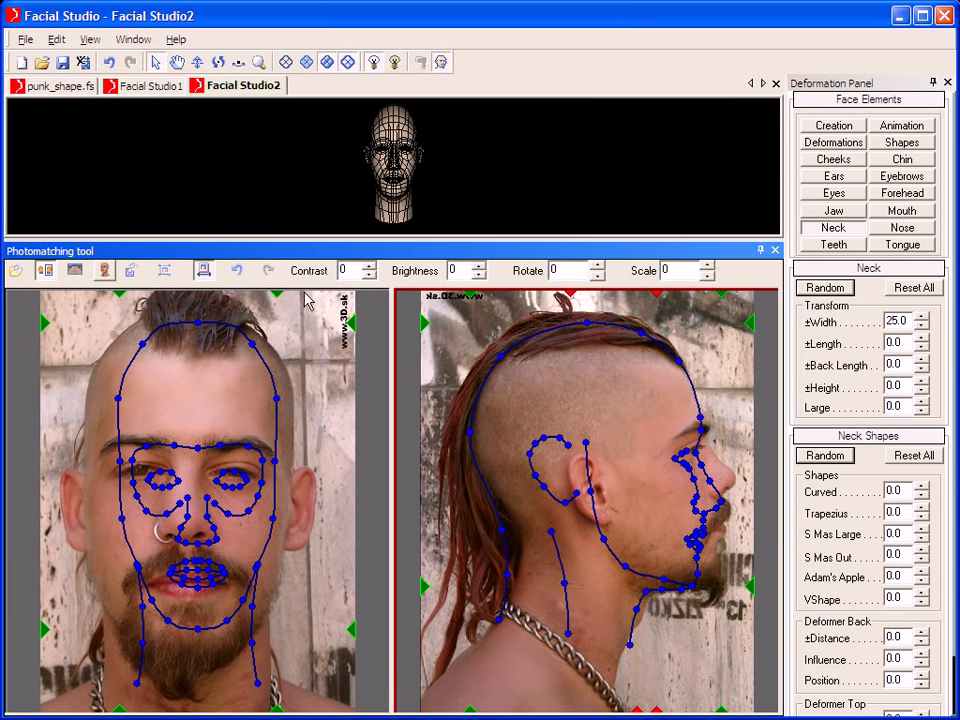
{"action": "mouse_move", "coordinate": [281, 293]}
{"action": "left_mouse_down"}
{"action": "mouse_move", "coordinate": [304, 300]}
{"action": "mouse_move", "coordinate": [297, 294]}
{"action": "left_mouse_up"}
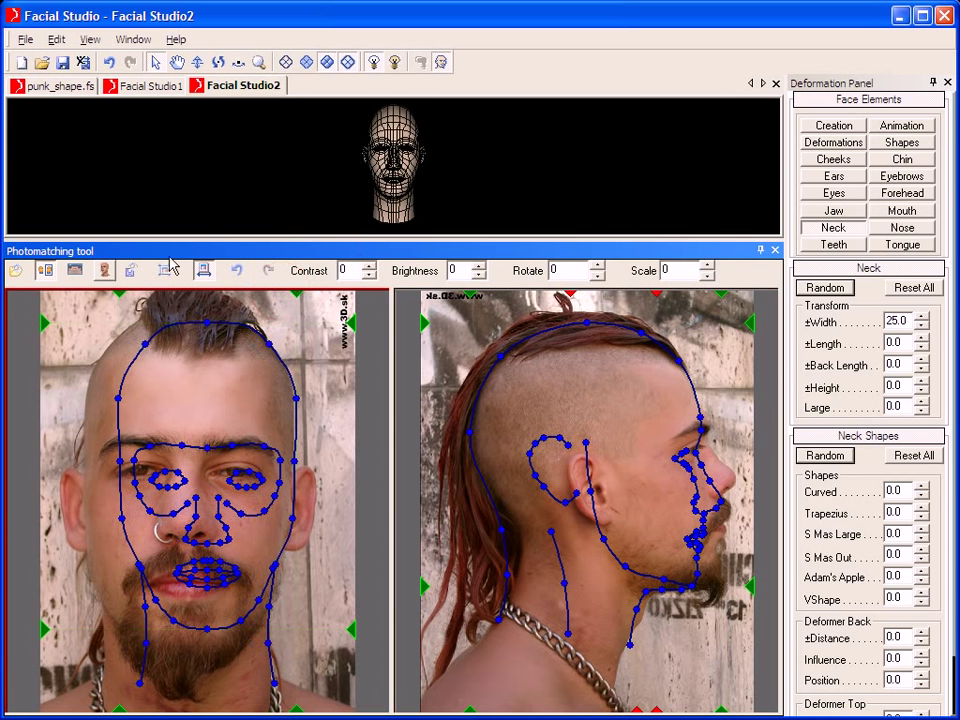
{"action": "left_click_drag", "start_coordinate": [118, 294], "coordinate": [85, 294]}
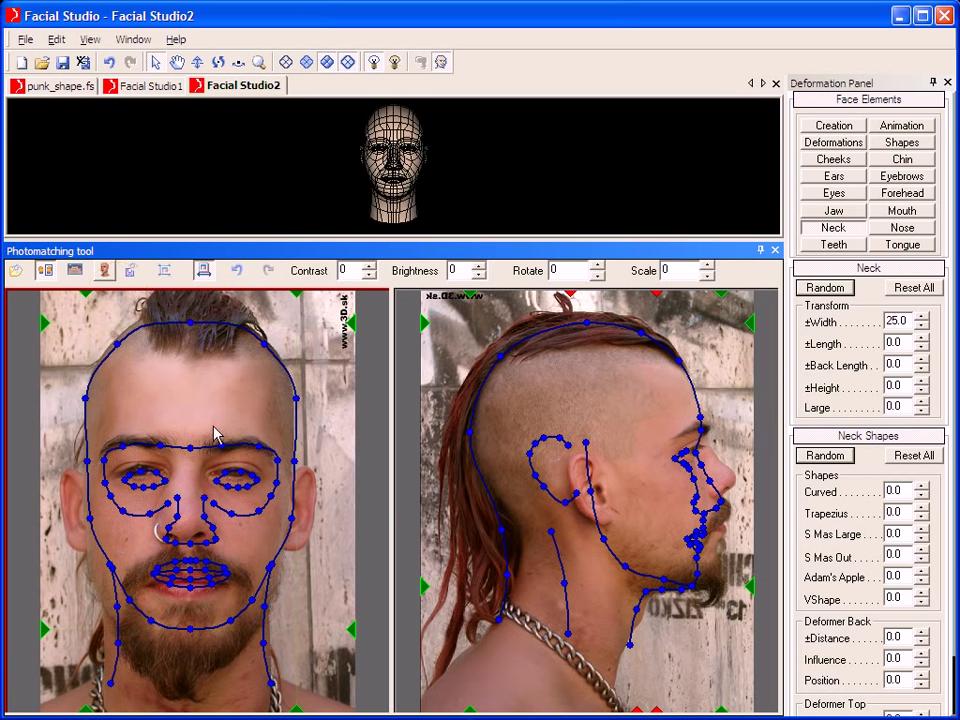
{"action": "left_click_drag", "start_coordinate": [352, 645], "coordinate": [354, 656]}
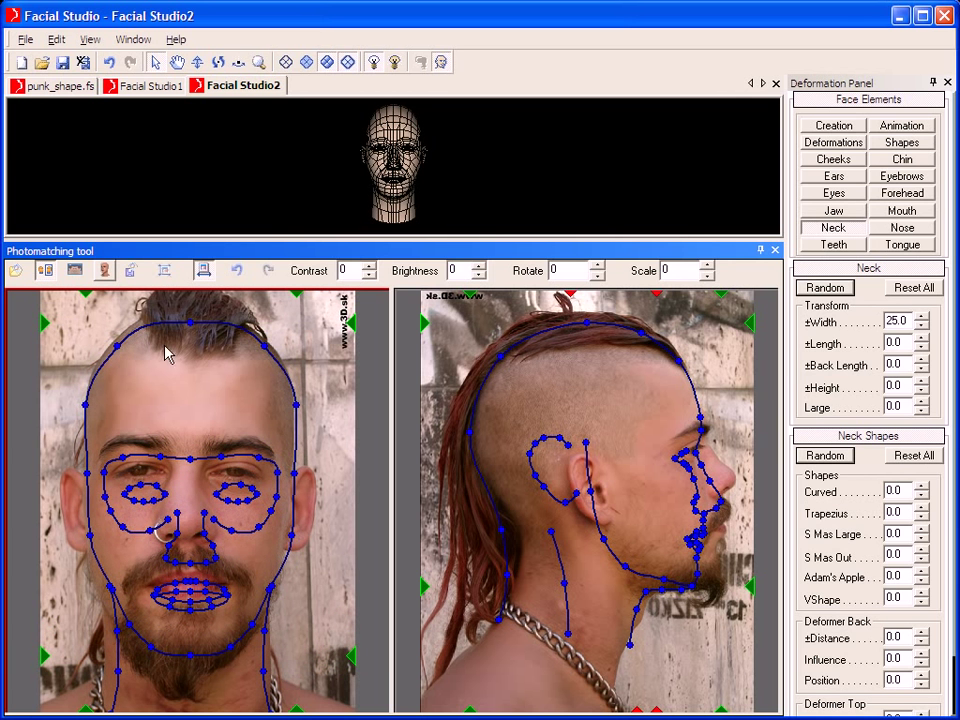
{"action": "left_click", "coordinate": [219, 459]}
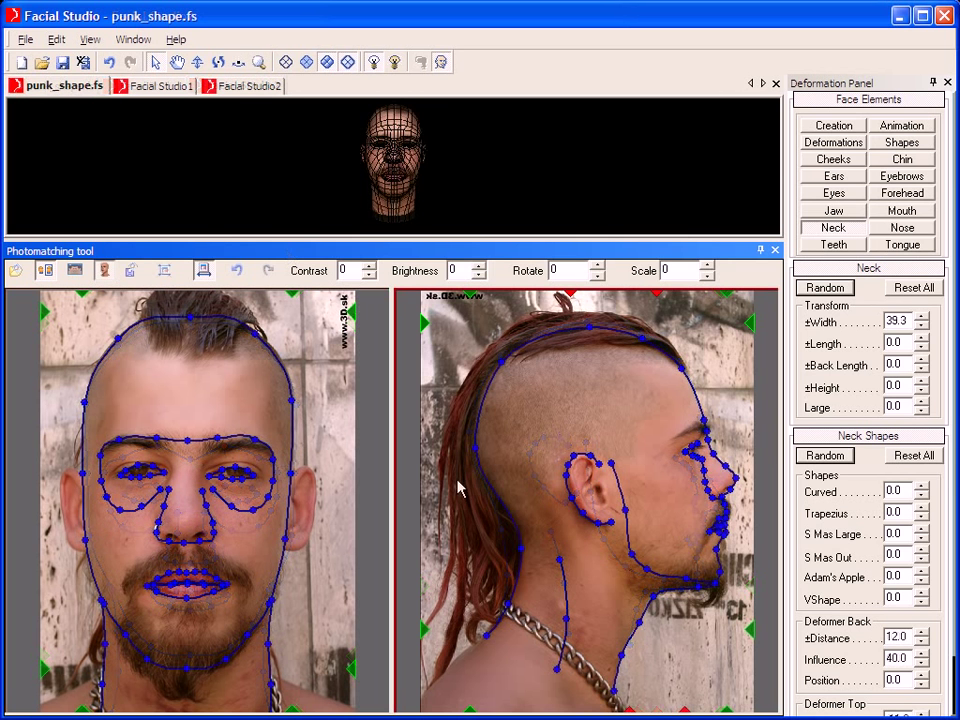
- Zoom and pan the side photo to check how the neck and ear fit
{"action": "scroll", "coordinate": [540, 525], "scroll_direction": "up", "scroll_amount": 3}
{"action": "middle_click_drag", "start_coordinate": [531, 529], "coordinate": [540, 415]}
{"action": "scroll", "coordinate": [540, 415], "scroll_direction": "up", "scroll_amount": 2}
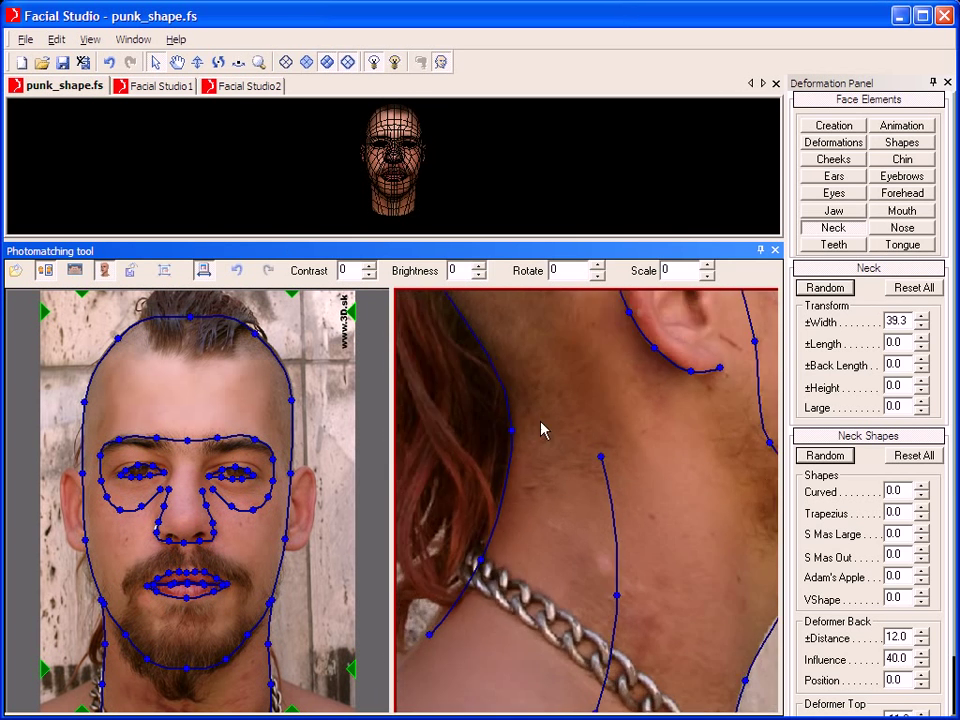
{"action": "scroll", "coordinate": [553, 422], "scroll_direction": "down", "scroll_amount": 2}
{"action": "scroll", "coordinate": [583, 430], "scroll_direction": "down", "scroll_amount": 1}
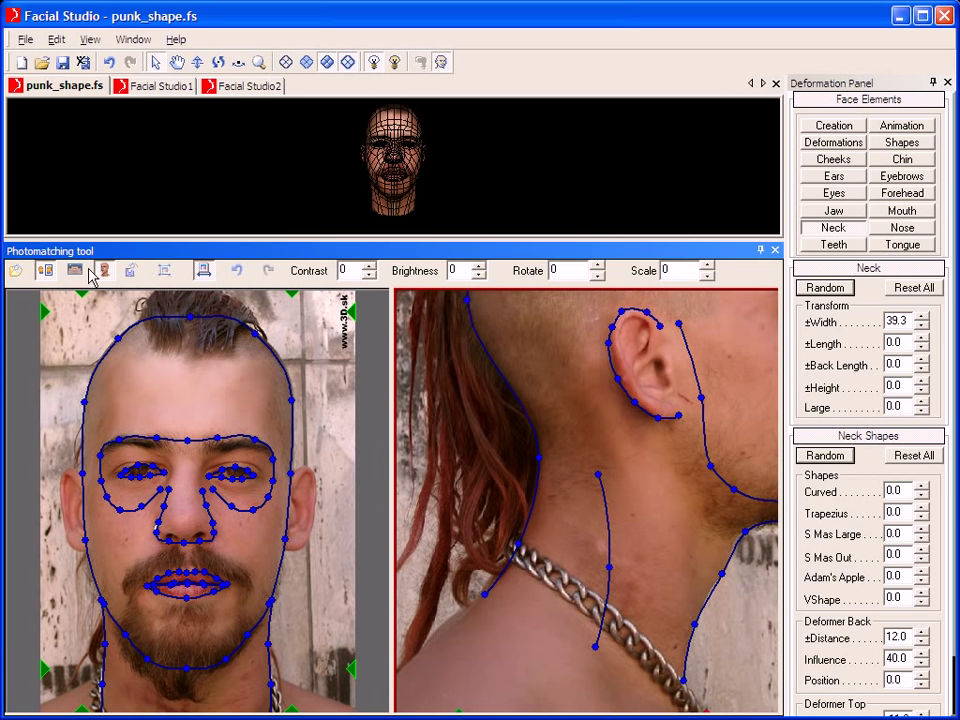
- Preview the generated texture map, then close it and the photomatching tool
{"action": "left_click", "coordinate": [94, 267]}
{"action": "left_click_drag", "start_coordinate": [166, 48], "coordinate": [197, 97]}
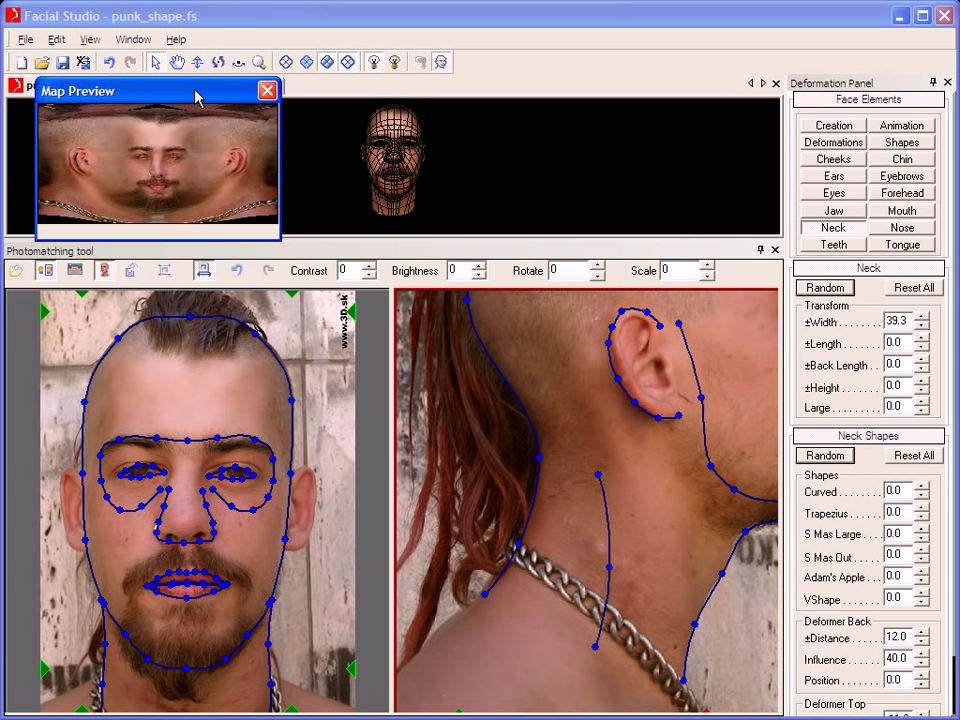
{"action": "left_click", "coordinate": [267, 91]}
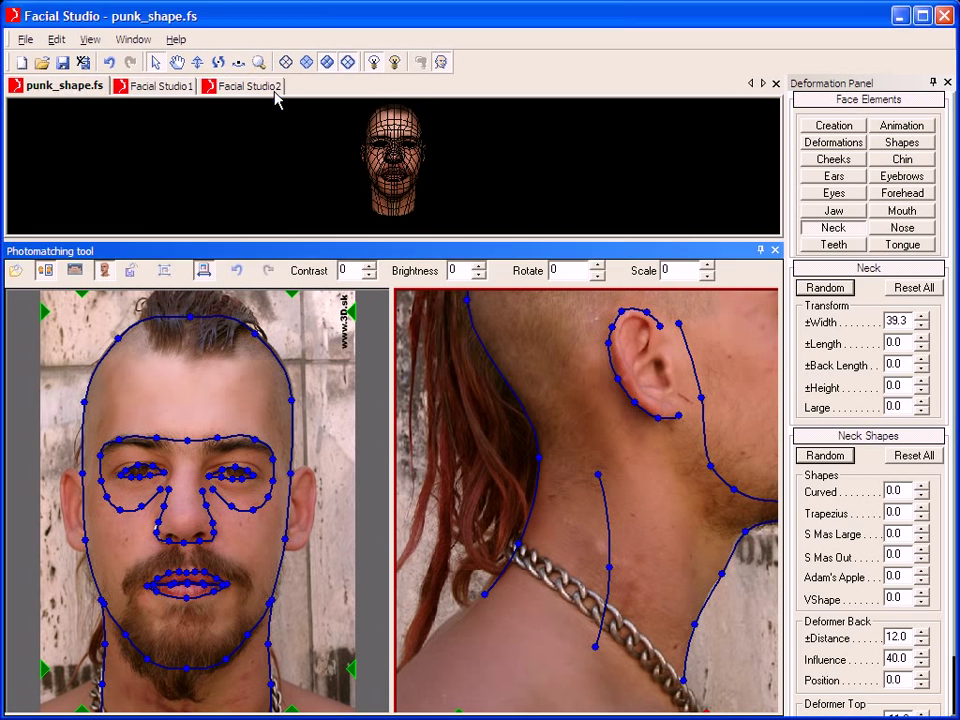
{"action": "left_click", "coordinate": [775, 250]}
- Turn the head to profile and show the Shapes Maker panel
{"action": "left_click_drag", "start_coordinate": [632, 413], "coordinate": [336, 514]}
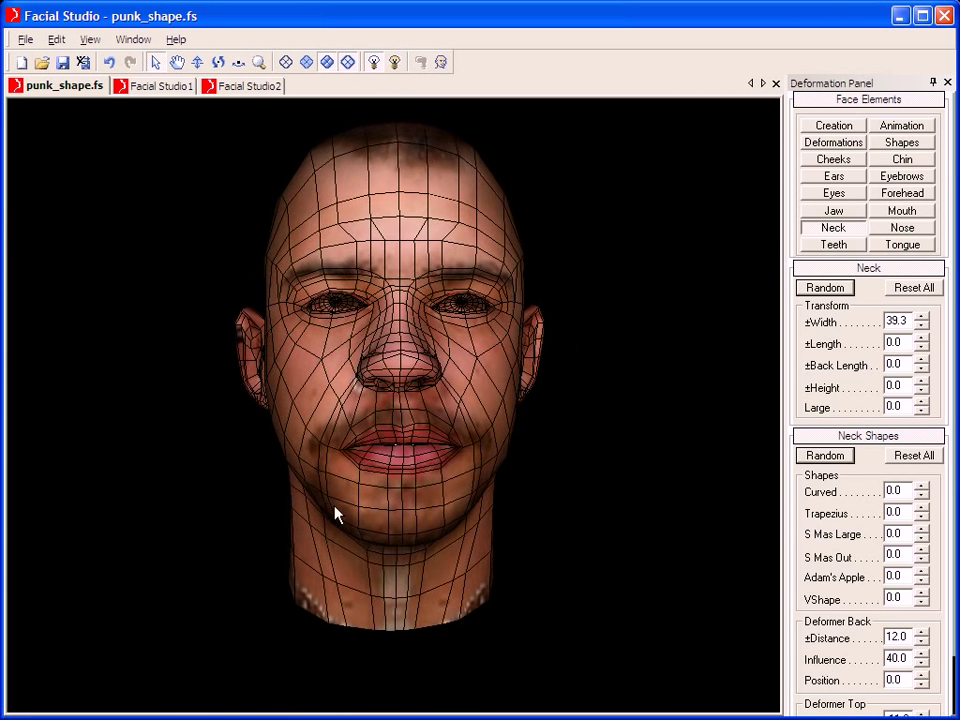
{"action": "left_click", "coordinate": [133, 39]}
{"action": "left_click", "coordinate": [146, 135]}
- Preview the A, U and Blink morph shapes, then reset to Neutral Shape
{"action": "left_click", "coordinate": [26, 168]}
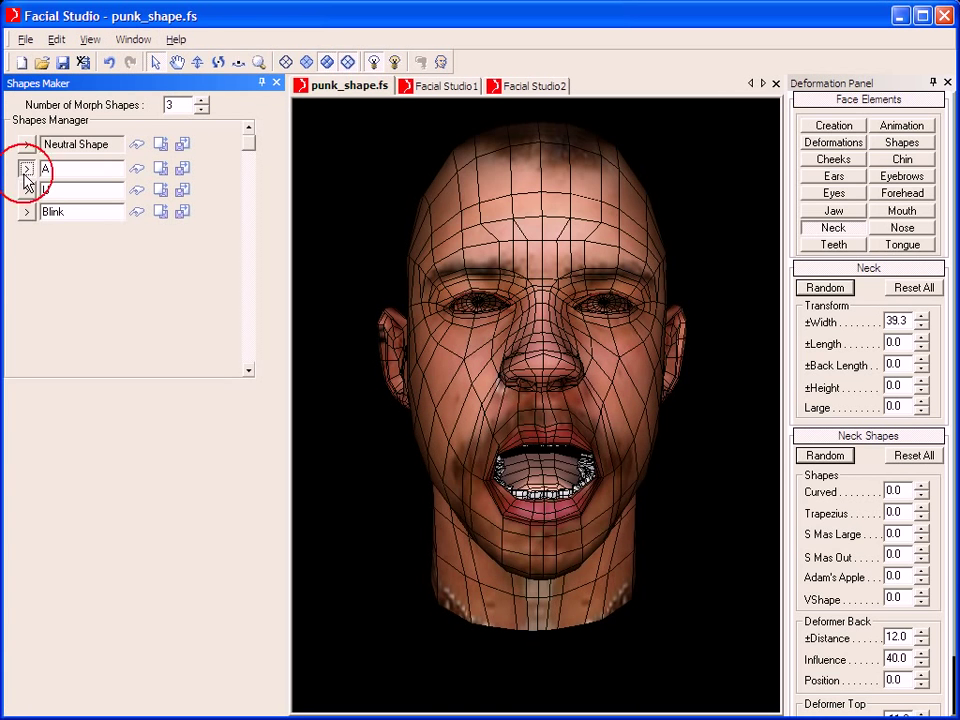
{"action": "left_click", "coordinate": [26, 190]}
{"action": "left_click", "coordinate": [26, 212]}
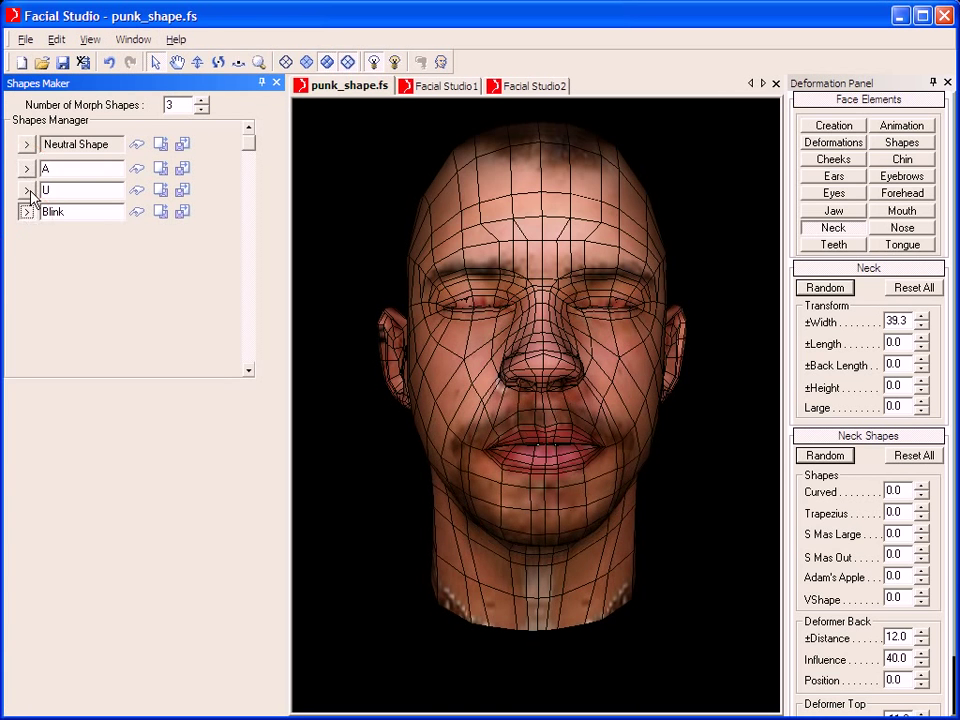
{"action": "left_click", "coordinate": [26, 190]}
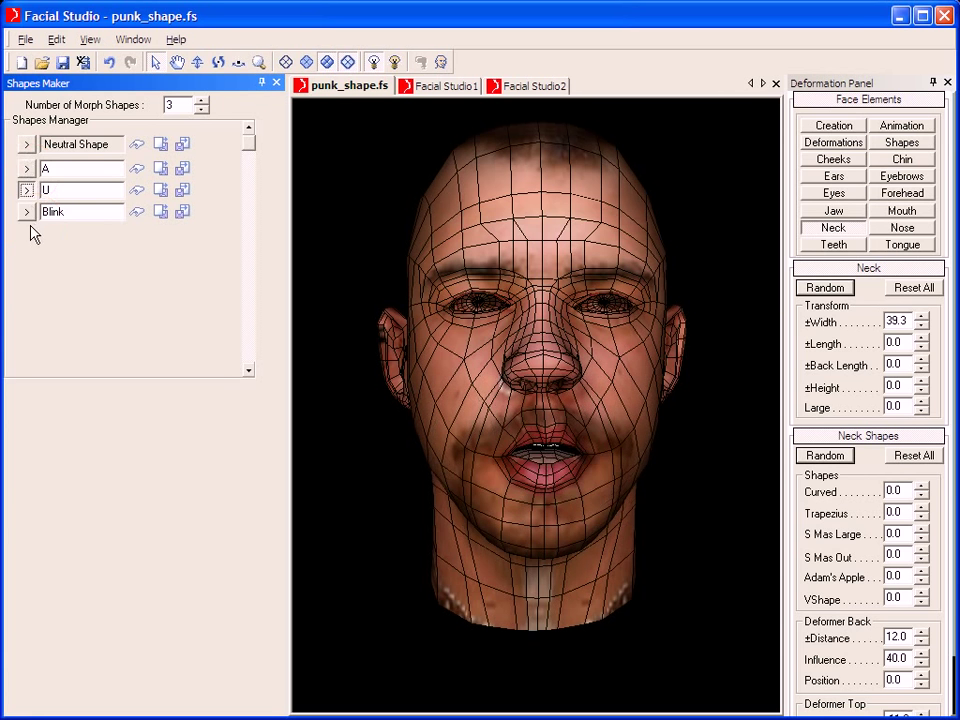
{"action": "left_click", "coordinate": [26, 212]}
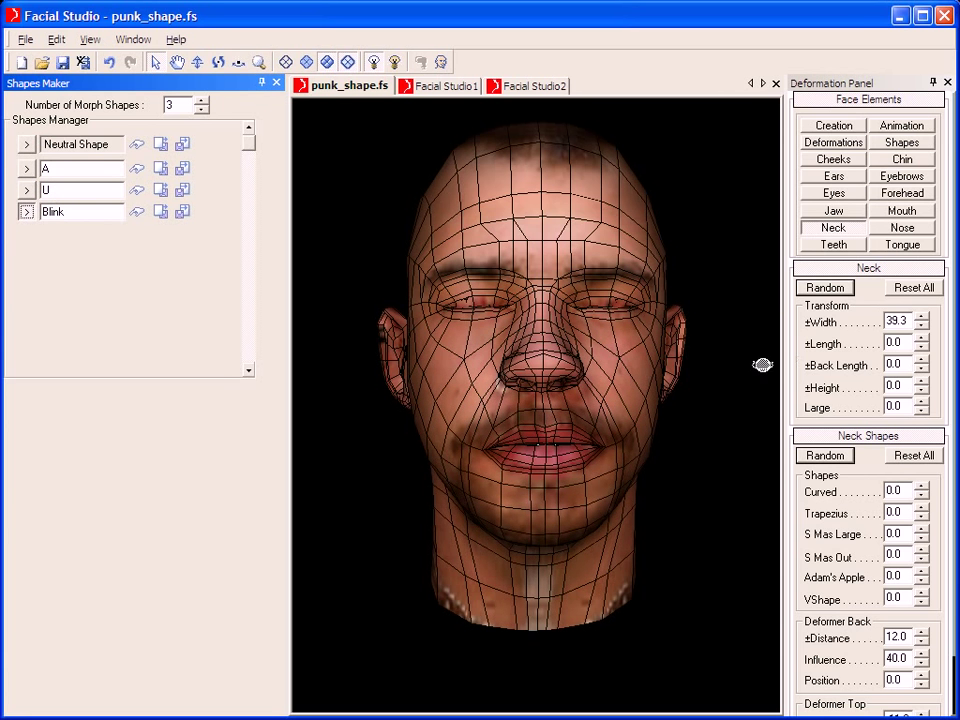
{"action": "left_click", "coordinate": [26, 144]}
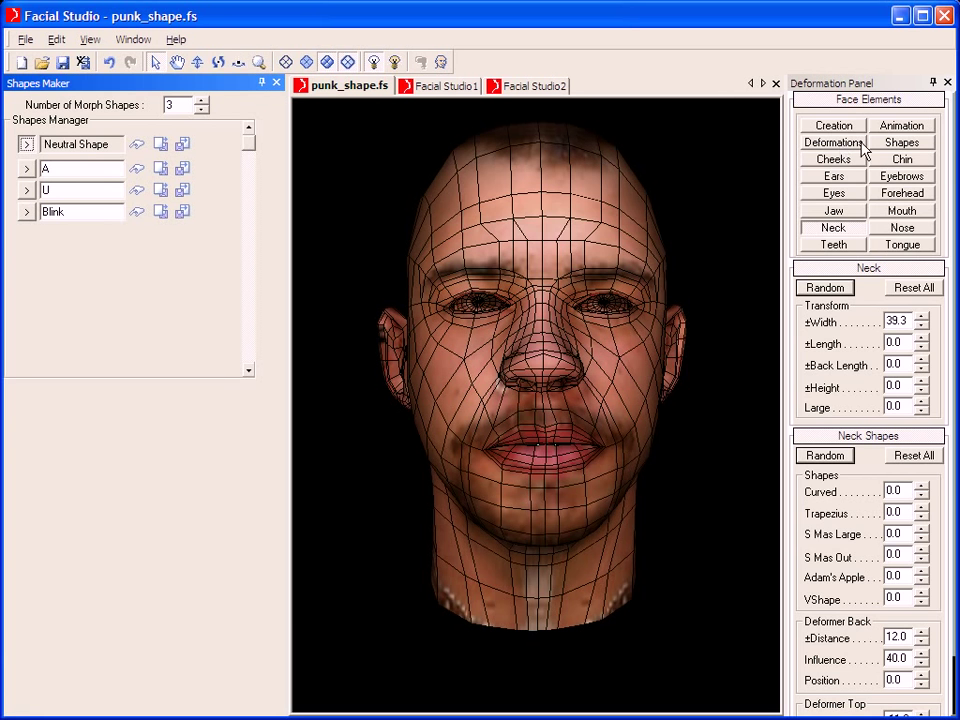
{"action": "mouse_move", "coordinate": [497, 320]}
{"action": "middle_mouse_down"}
{"action": "mouse_move", "coordinate": [524, 325]}
{"action": "mouse_move", "coordinate": [508, 322]}
{"action": "middle_mouse_up"}
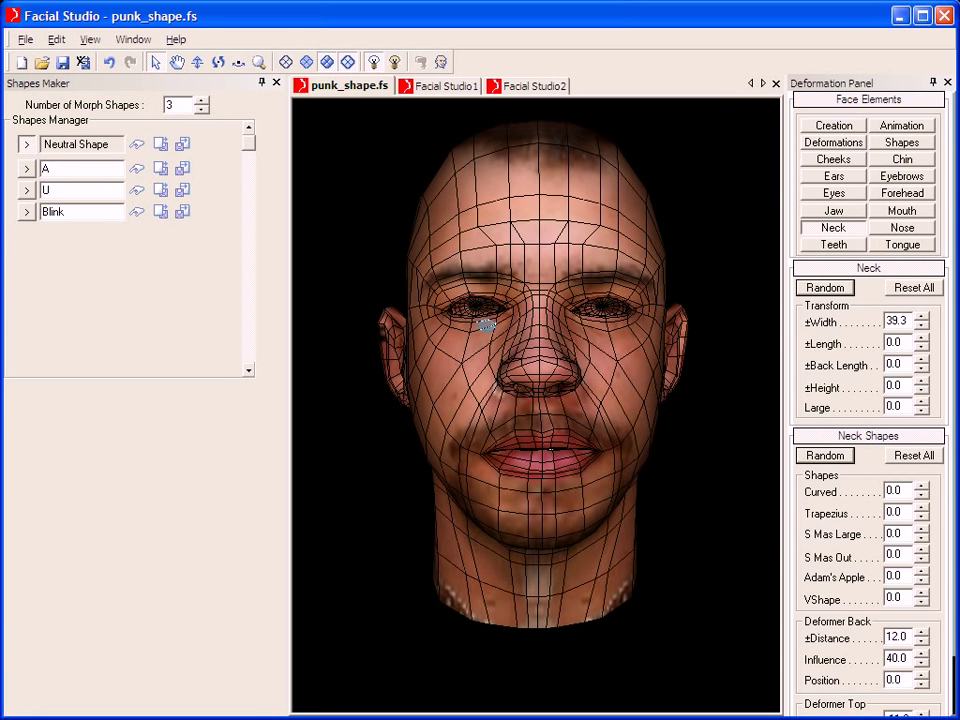
- Export the head as punk.fbx in Photos with Morph Shapes and Textures enabled
{"action": "left_click", "coordinate": [84, 63]}
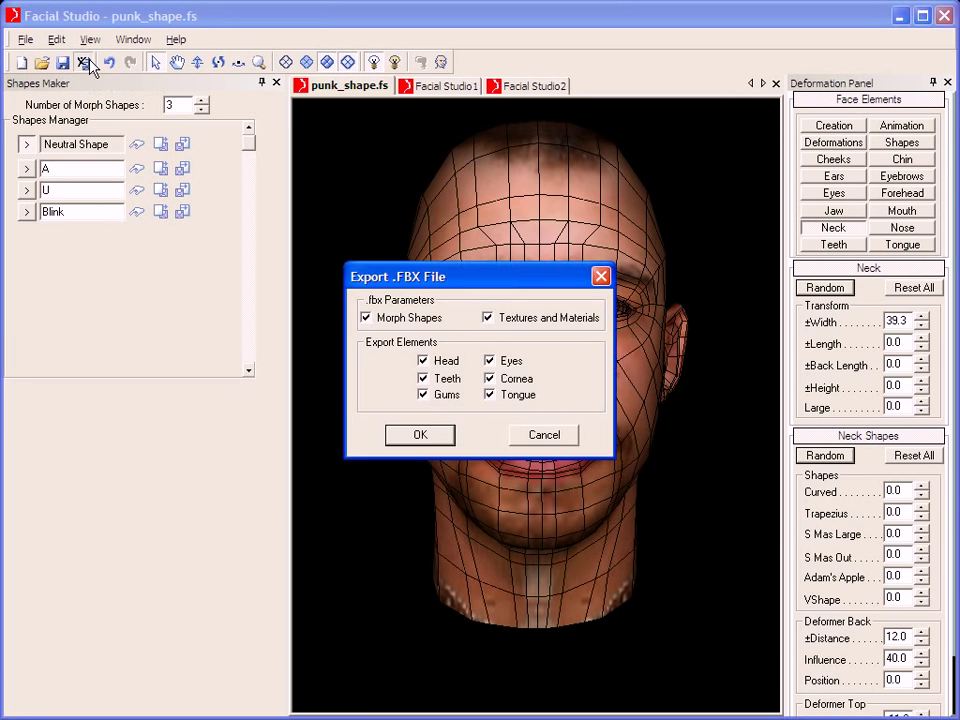
{"action": "left_click_drag", "start_coordinate": [447, 277], "coordinate": [456, 169]}
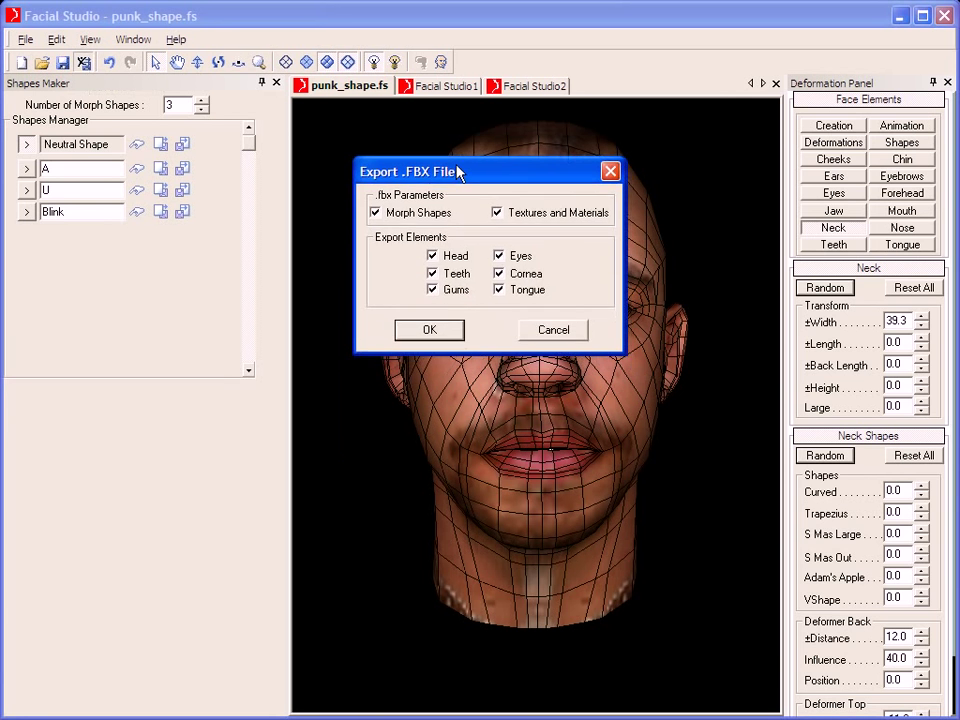
{"action": "left_click", "coordinate": [426, 219]}
{"action": "left_click", "coordinate": [427, 220]}
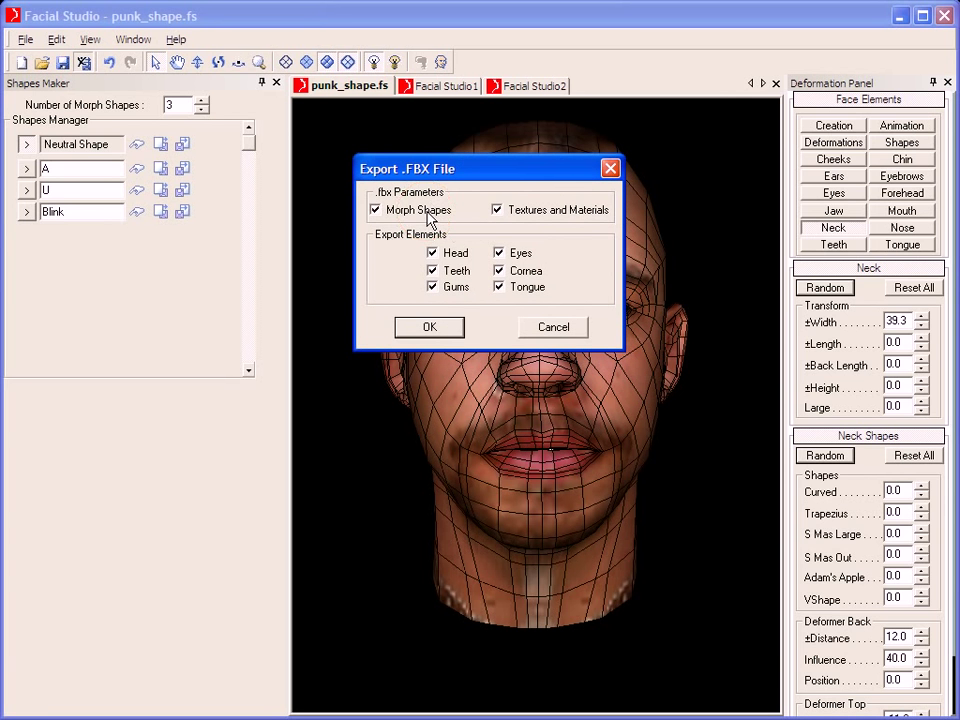
{"action": "key", "text": "Return"}
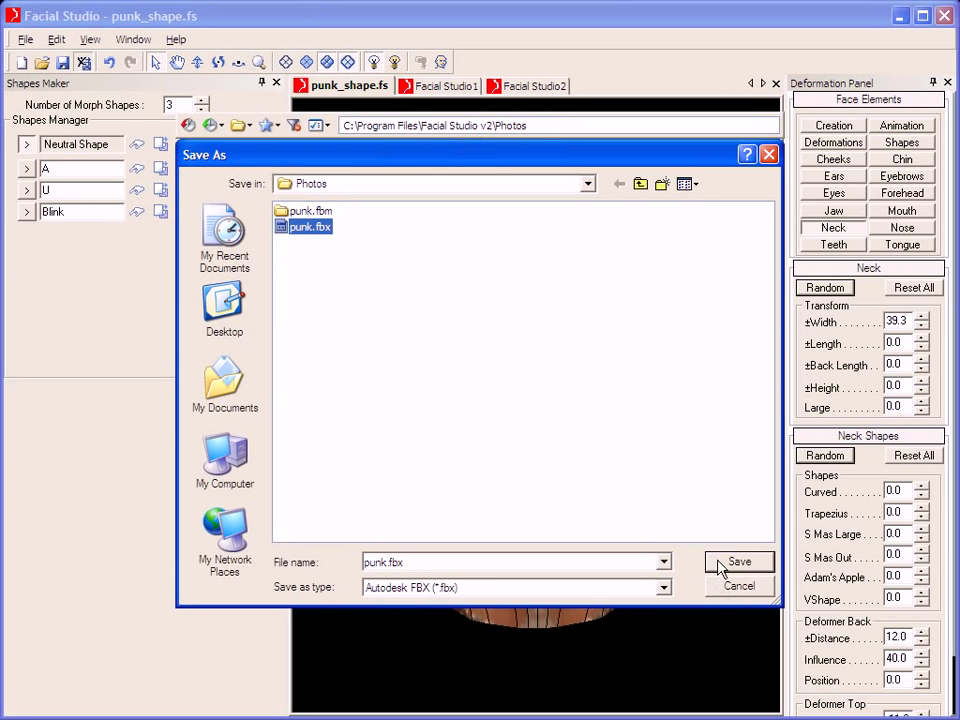
{"action": "left_click", "coordinate": [718, 562]}
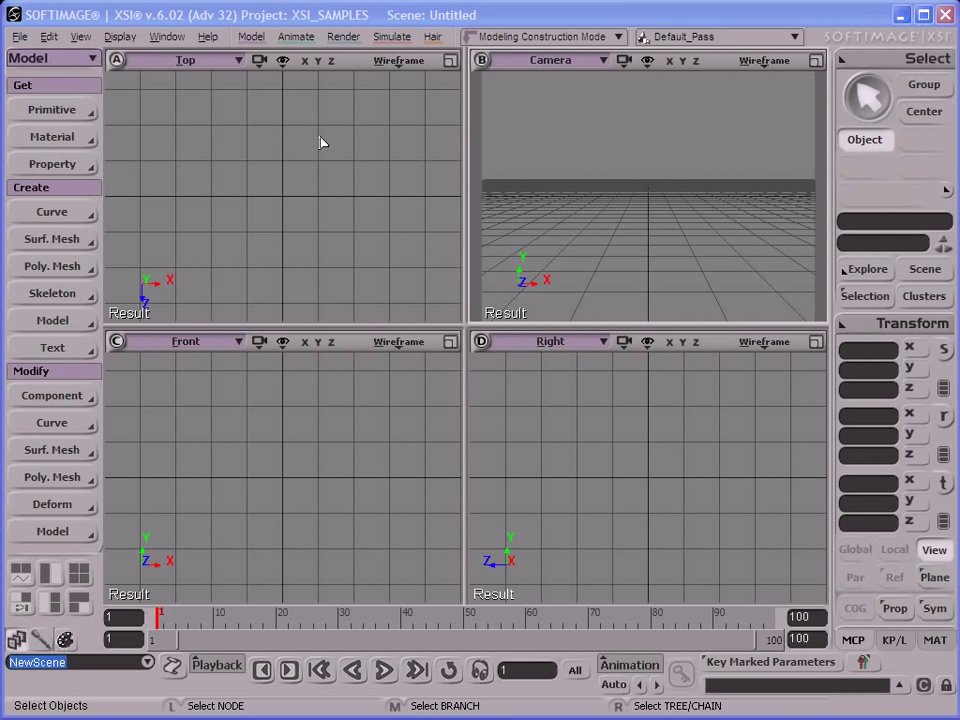
- Import punk.fbx from the Photos folder via Crosswalk FBX import with default importer options
{"action": "left_click", "coordinate": [19, 37]}
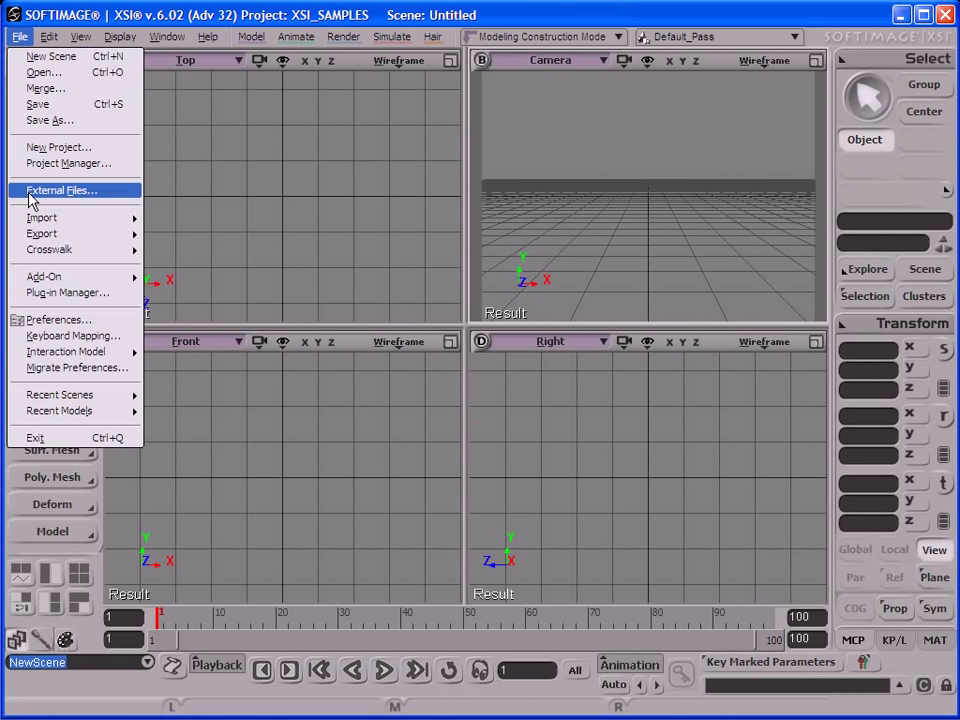
{"action": "mouse_move", "coordinate": [32, 250]}
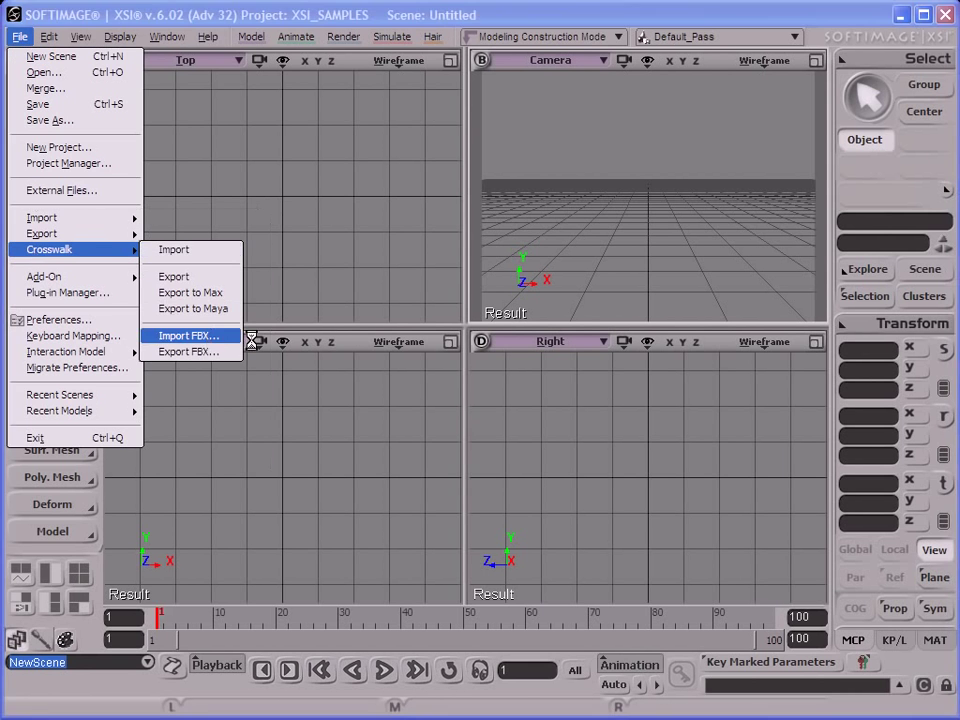
{"action": "left_click", "coordinate": [188, 335]}
{"action": "double_click", "coordinate": [226, 314]}
{"action": "left_click", "coordinate": [280, 316]}
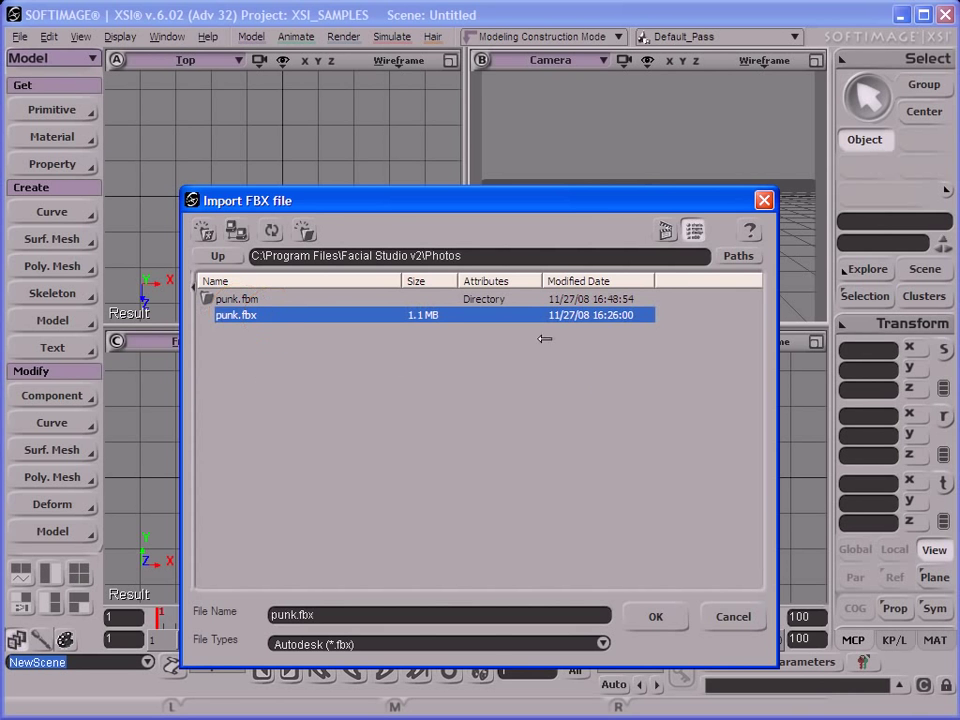
{"action": "left_click", "coordinate": [654, 617]}
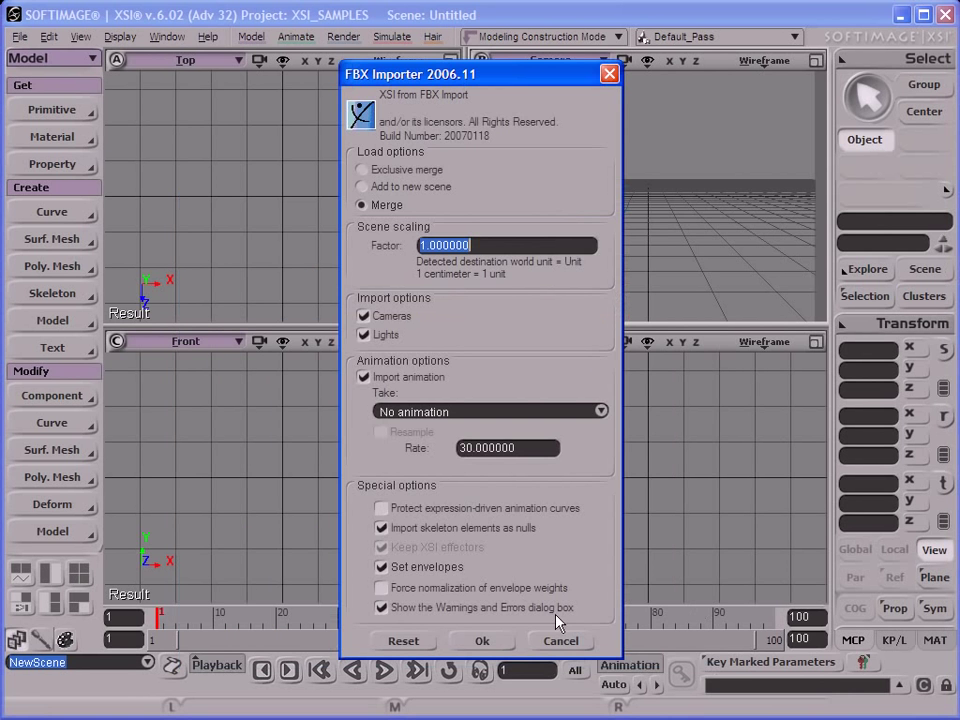
{"action": "left_click", "coordinate": [487, 639]}
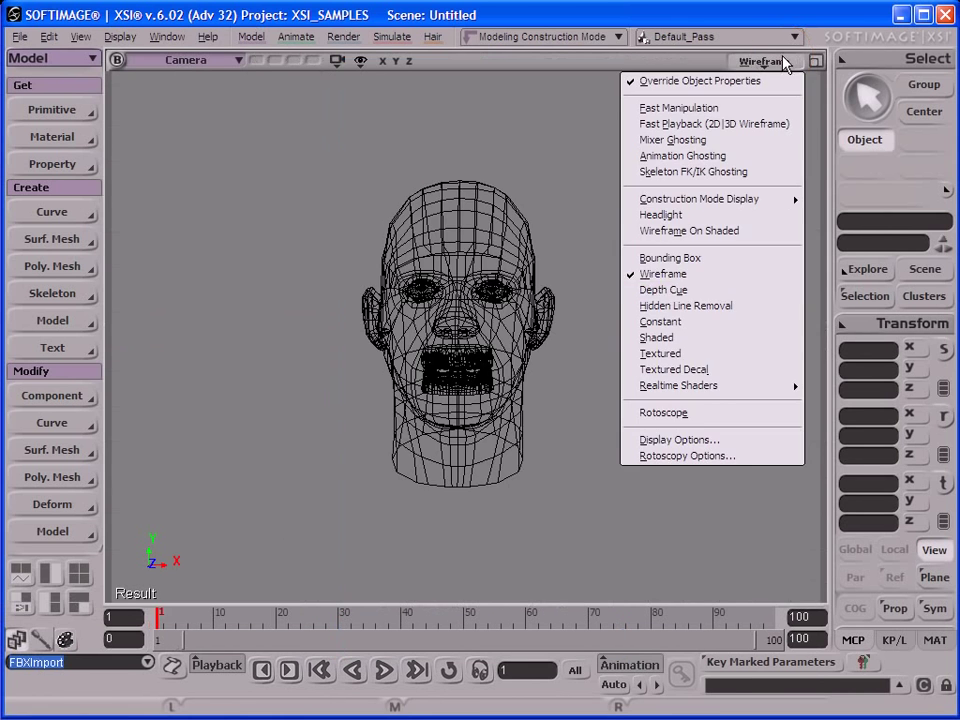
- Switch the viewport to Textured and orbit around the head to profile views
{"action": "left_click", "coordinate": [698, 354]}
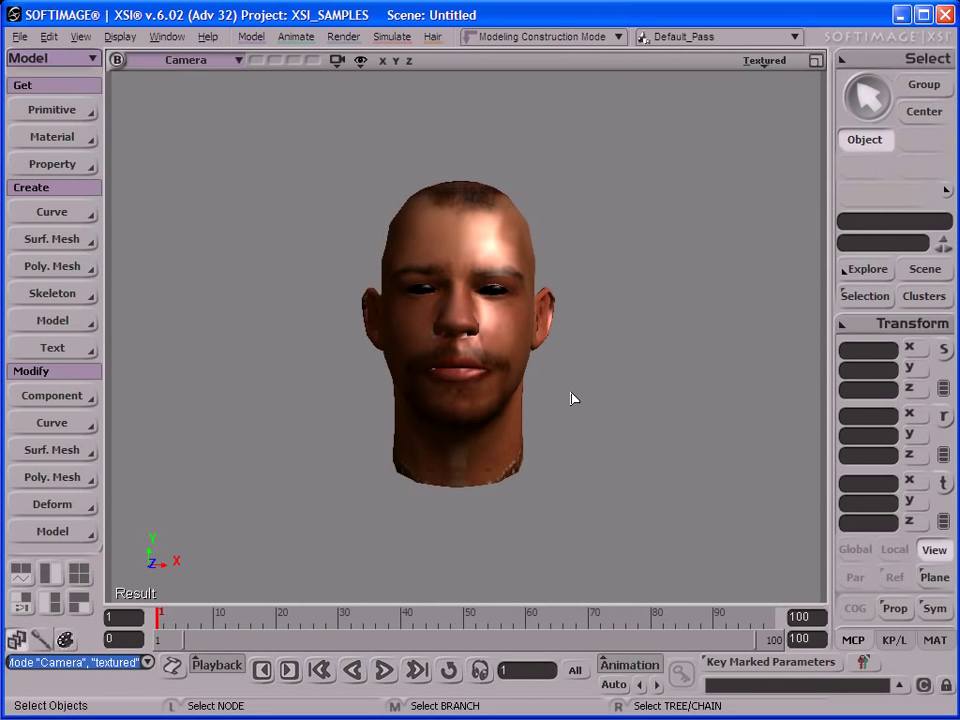
{"action": "key", "text": "s"}
{"action": "right_click_drag", "start_coordinate": [551, 364], "coordinate": [484, 339]}
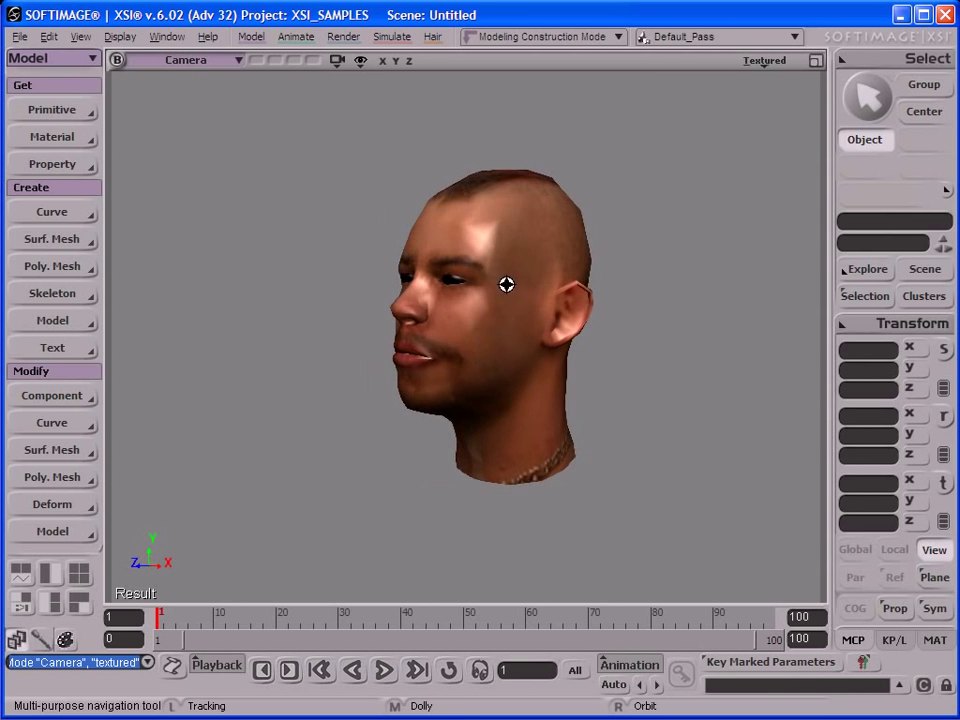
{"action": "middle_click_drag", "start_coordinate": [506, 285], "coordinate": [469, 407]}
{"action": "right_click_drag", "start_coordinate": [536, 364], "coordinate": [450, 339]}
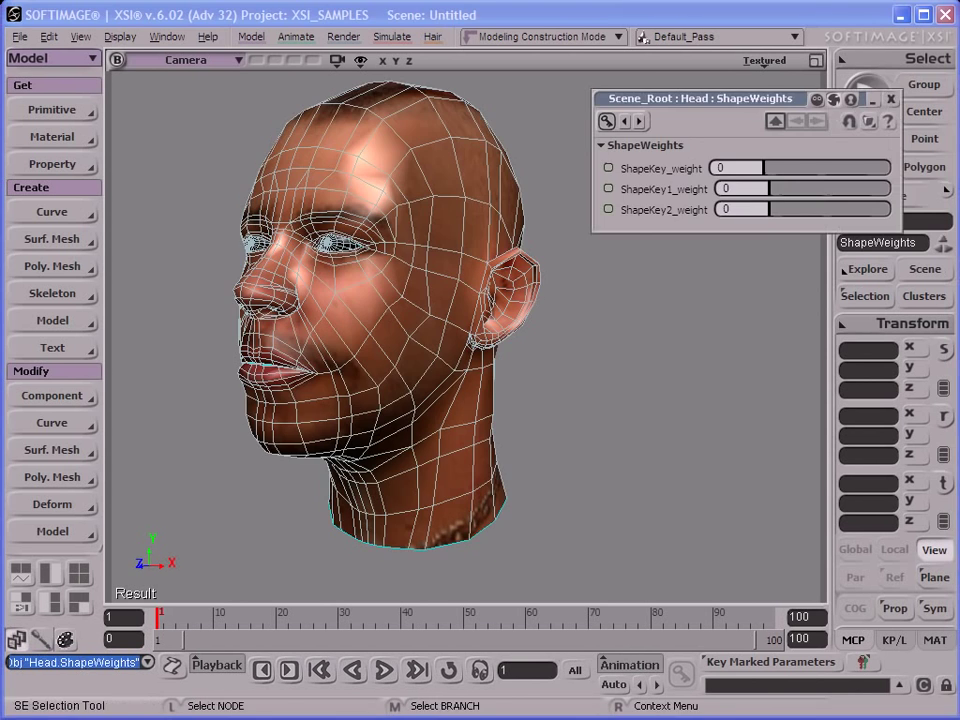
- Drag the ShapeKey weight sliders to test the shapes, ending with the mouth open
{"action": "left_click_drag", "start_coordinate": [700, 97], "coordinate": [633, 91]}
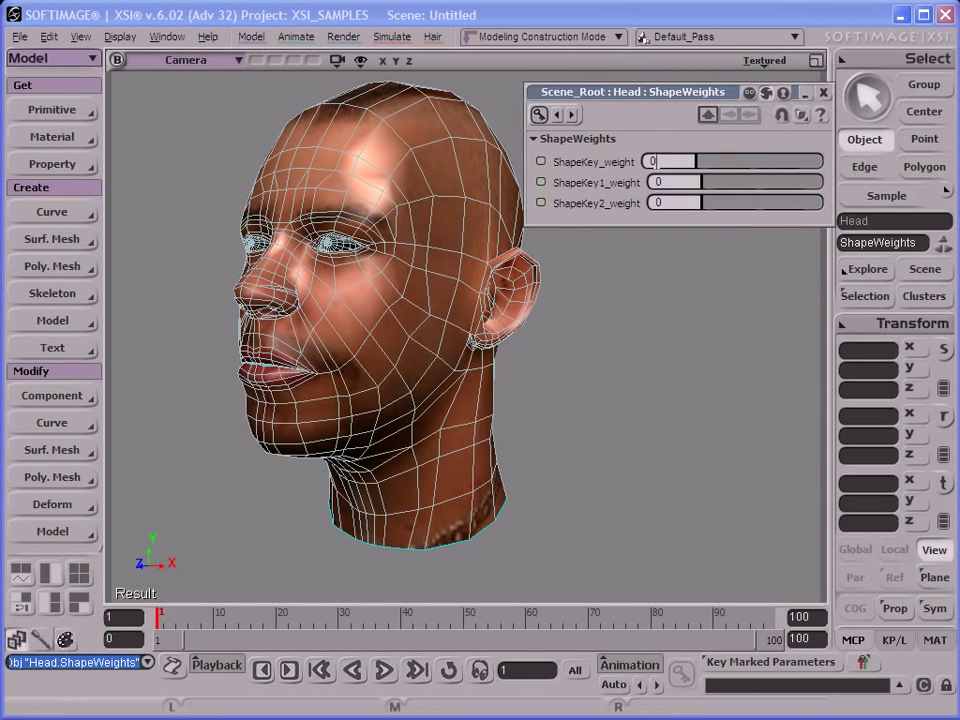
{"action": "mouse_move", "coordinate": [698, 162]}
{"action": "left_mouse_down"}
{"action": "mouse_move", "coordinate": [711, 178]}
{"action": "mouse_move", "coordinate": [739, 156]}
{"action": "mouse_move", "coordinate": [702, 162]}
{"action": "left_mouse_up"}
{"action": "left_click_drag", "start_coordinate": [704, 182], "coordinate": [653, 150]}
{"action": "left_click_drag", "start_coordinate": [755, 183], "coordinate": [497, 201]}
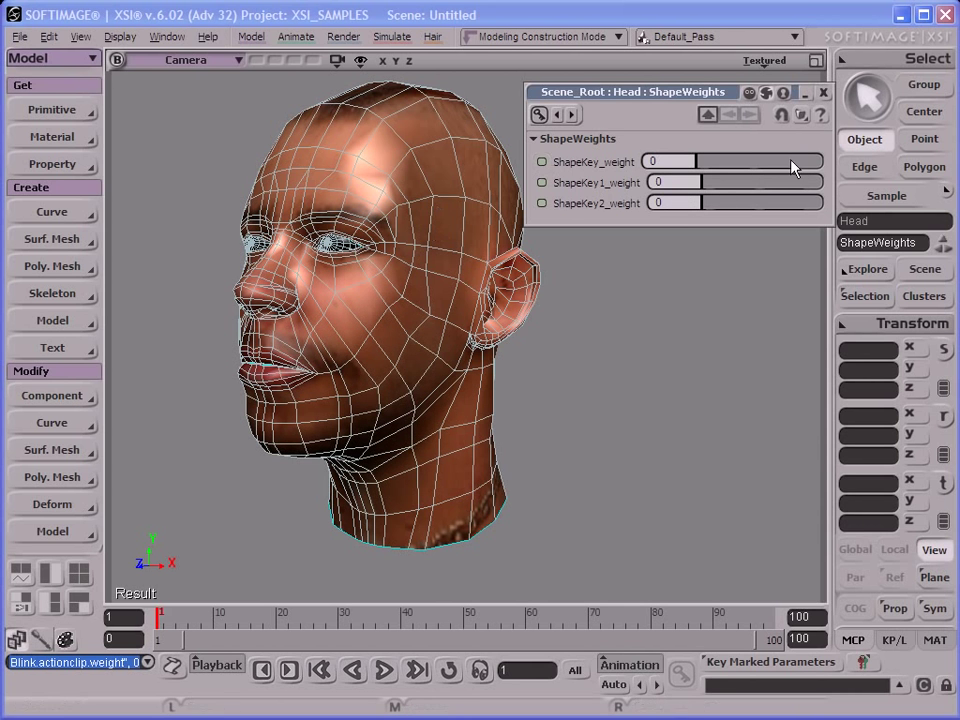
{"action": "mouse_move", "coordinate": [793, 165]}
{"action": "left_mouse_down"}
{"action": "mouse_move", "coordinate": [690, 180]}
{"action": "mouse_move", "coordinate": [795, 178]}
{"action": "left_mouse_up"}
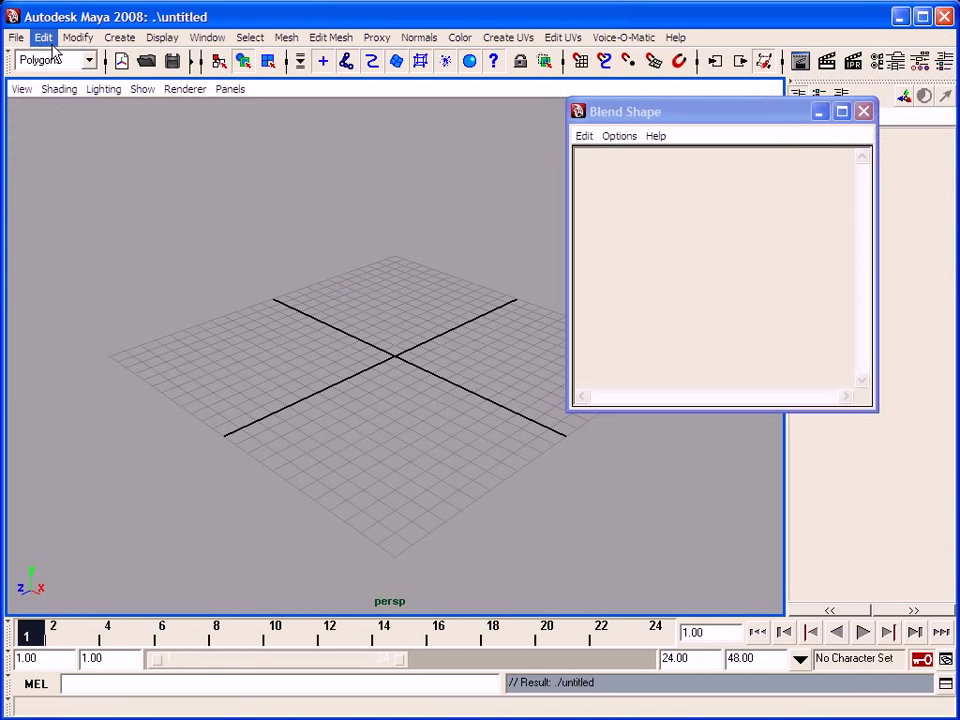
- Import punk.fbx from Photos with its blend shapes and frame the face front-on
{"action": "left_click", "coordinate": [17, 37]}
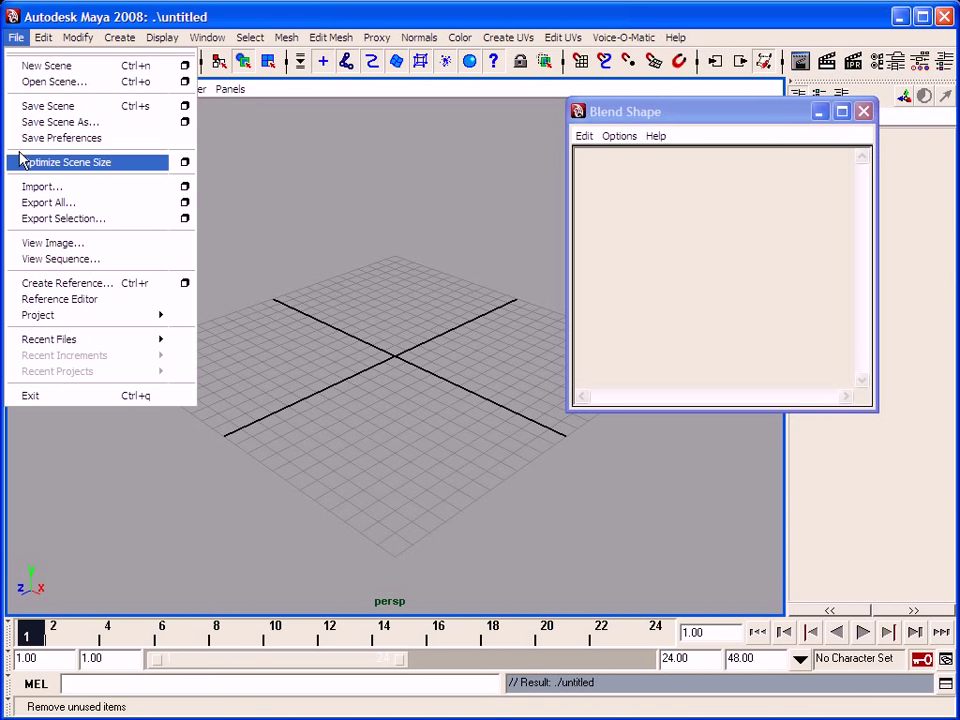
{"action": "left_click", "coordinate": [62, 188]}
{"action": "double_click", "coordinate": [300, 426]}
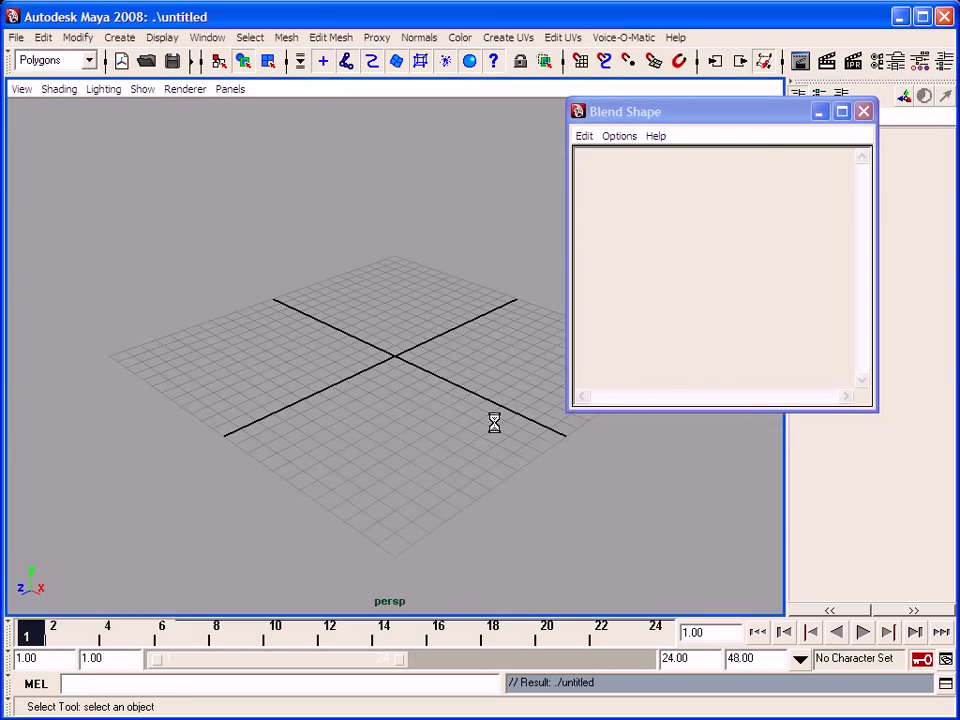
{"action": "left_click", "coordinate": [409, 416]}
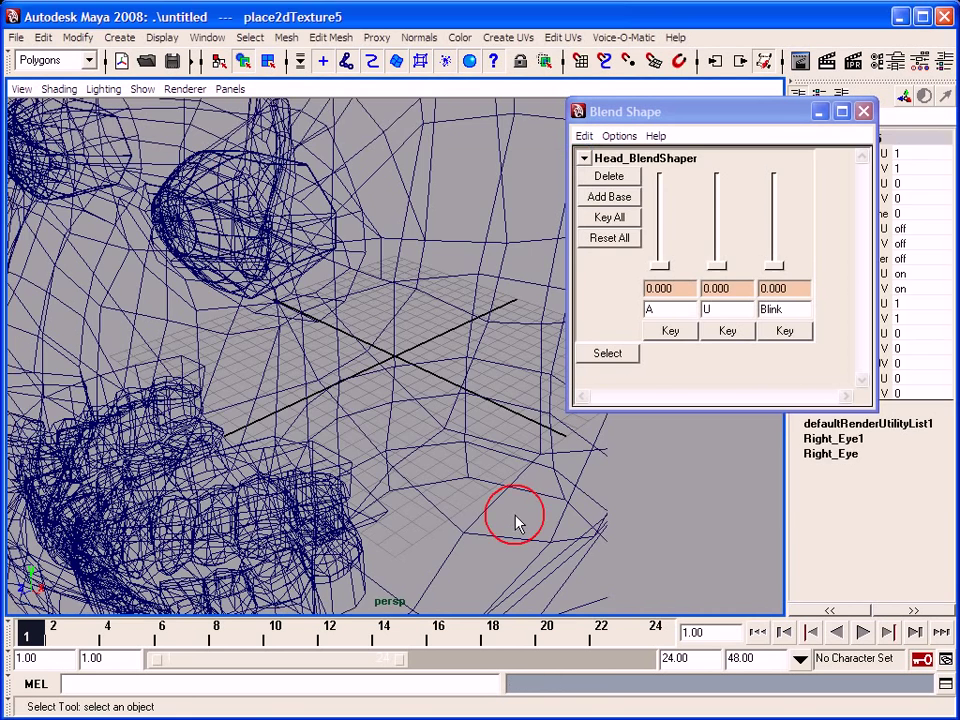
{"action": "right_click_drag", "start_coordinate": [514, 521], "coordinate": [510, 500], "text": "alt"}
{"action": "left_click_drag", "start_coordinate": [510, 500], "coordinate": [424, 403], "text": "alt"}
{"action": "mouse_move", "coordinate": [424, 403]}
{"action": "right_mouse_down", "text": "alt"}
{"action": "mouse_move", "coordinate": [399, 403]}
{"action": "mouse_move", "coordinate": [437, 412]}
{"action": "mouse_move", "coordinate": [424, 403]}
{"action": "right_mouse_up", "text": "alt"}
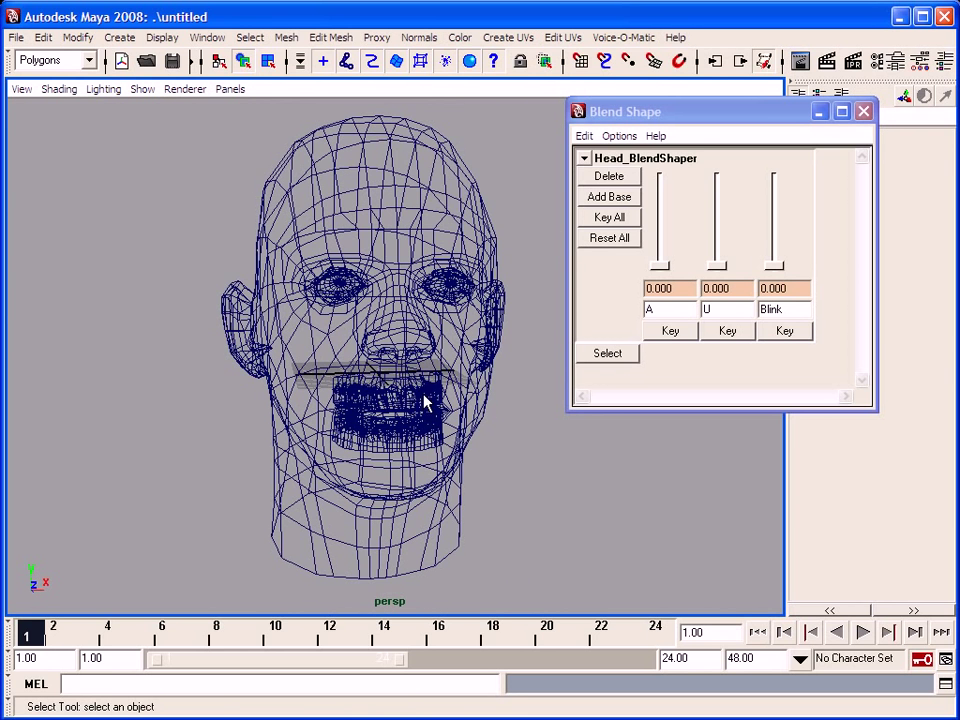
- Display the head smooth-shaded and textured with wireframe on shaded, then test the A shape opening the mouth
{"action": "left_click", "coordinate": [58, 92]}
{"action": "left_click", "coordinate": [113, 132]}
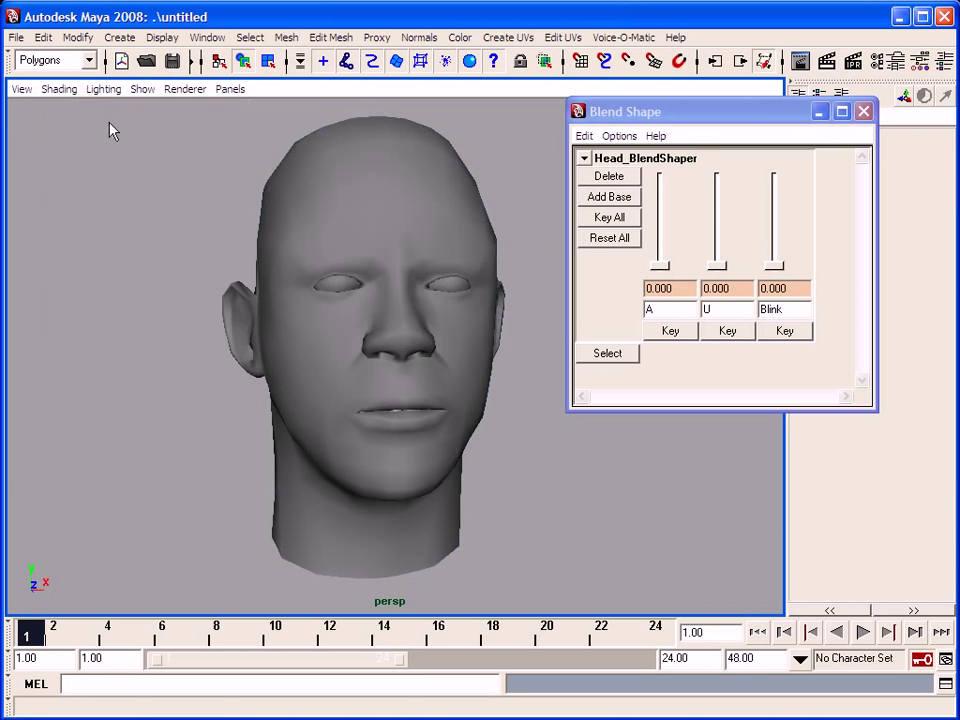
{"action": "left_click", "coordinate": [58, 89]}
{"action": "left_click", "coordinate": [120, 251]}
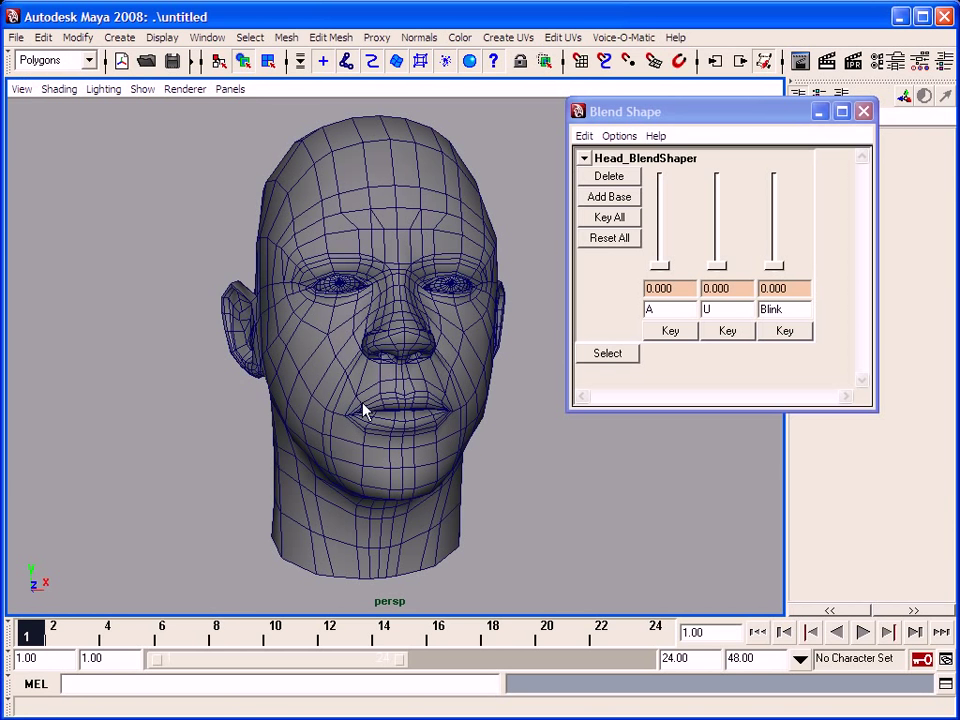
{"action": "left_click", "coordinate": [59, 89]}
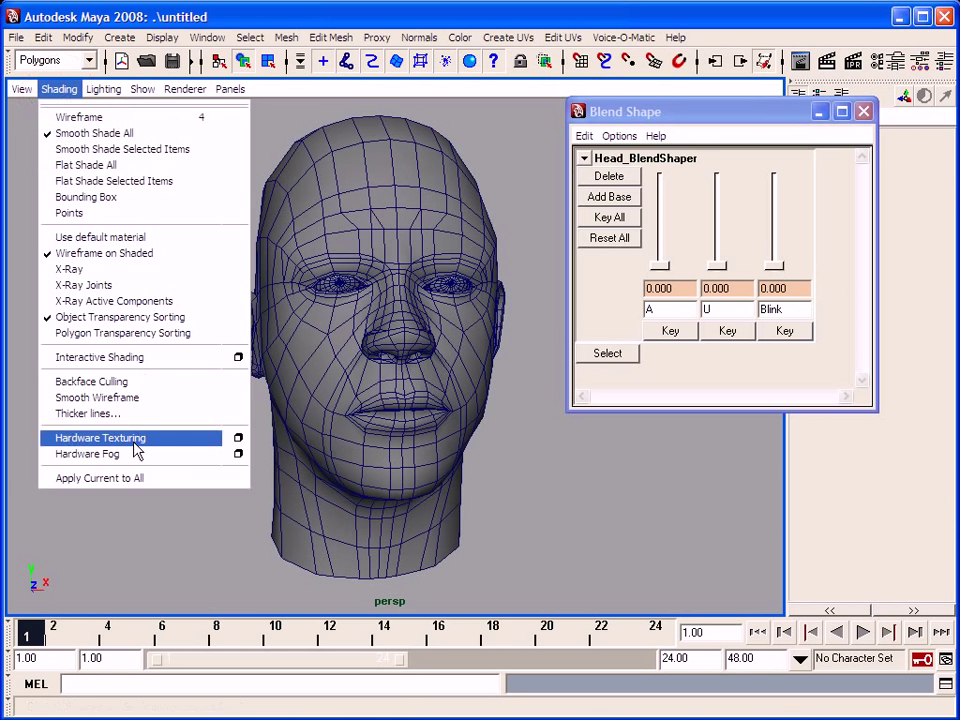
{"action": "left_click", "coordinate": [420, 405]}
{"action": "key", "text": "6"}
{"action": "mouse_move", "coordinate": [491, 514]}
{"action": "left_mouse_down", "text": "alt"}
{"action": "mouse_move", "coordinate": [431, 491]}
{"action": "mouse_move", "coordinate": [343, 489]}
{"action": "mouse_move", "coordinate": [471, 493]}
{"action": "mouse_move", "coordinate": [545, 482]}
{"action": "left_mouse_up", "text": "alt"}
{"action": "left_click_drag", "start_coordinate": [659, 265], "coordinate": [690, 354]}
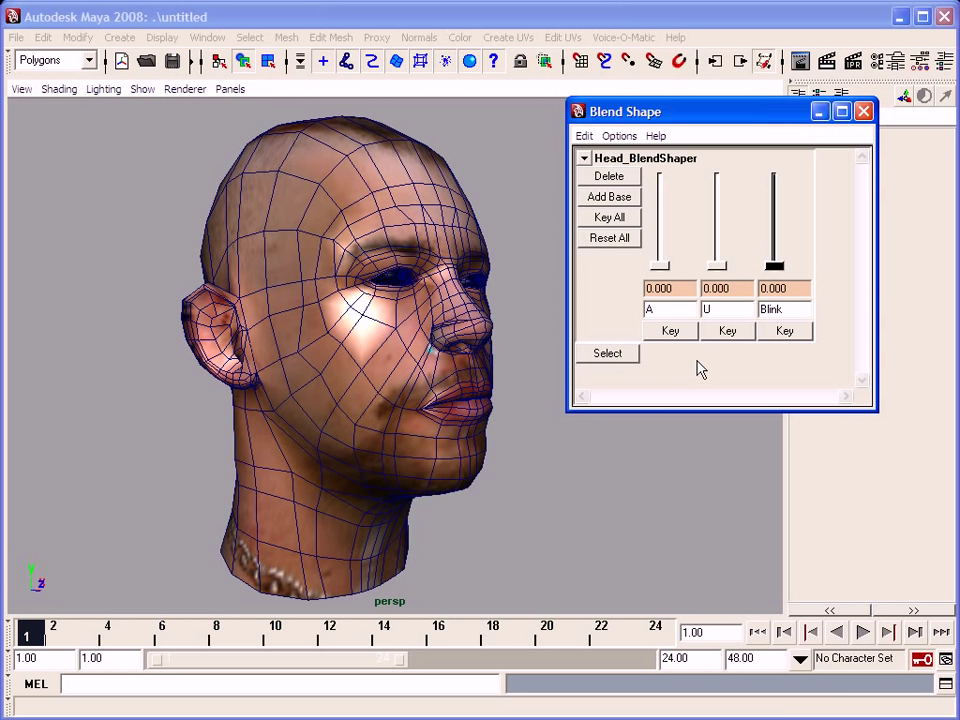